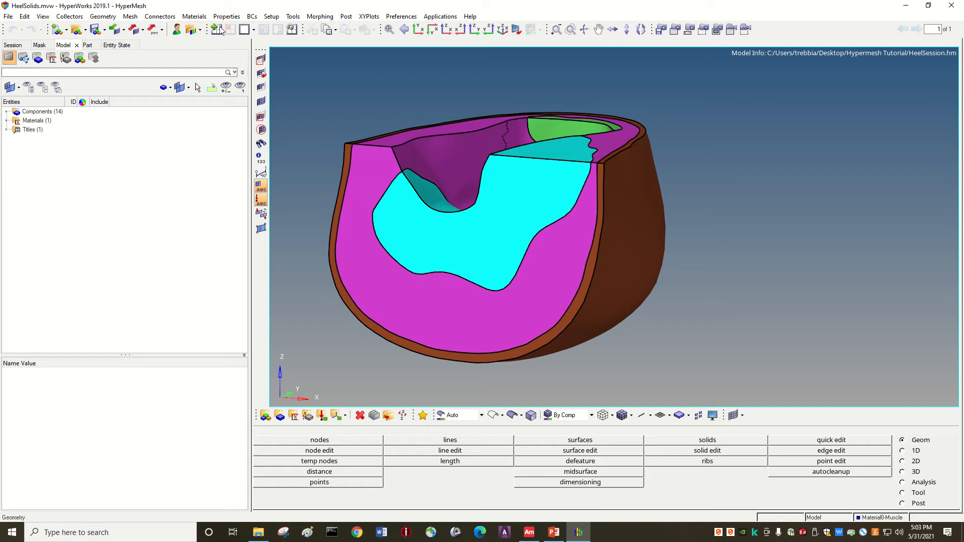
Create a tight-wrap shrink wrap solid mesh on all displayed solids, with element size 2.000 and all-hexa elements.
left_click(133, 18)
mouse_move(150, 27)
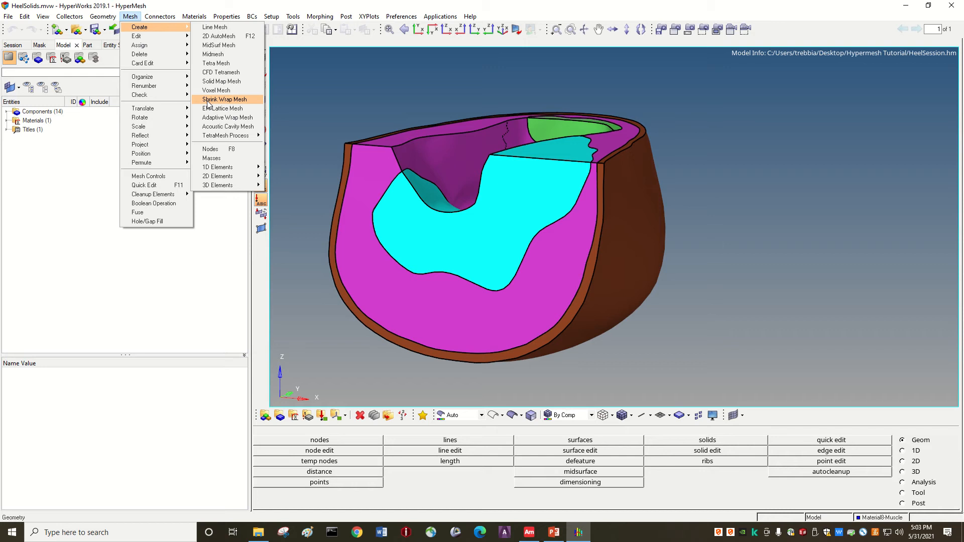
left_click(232, 100)
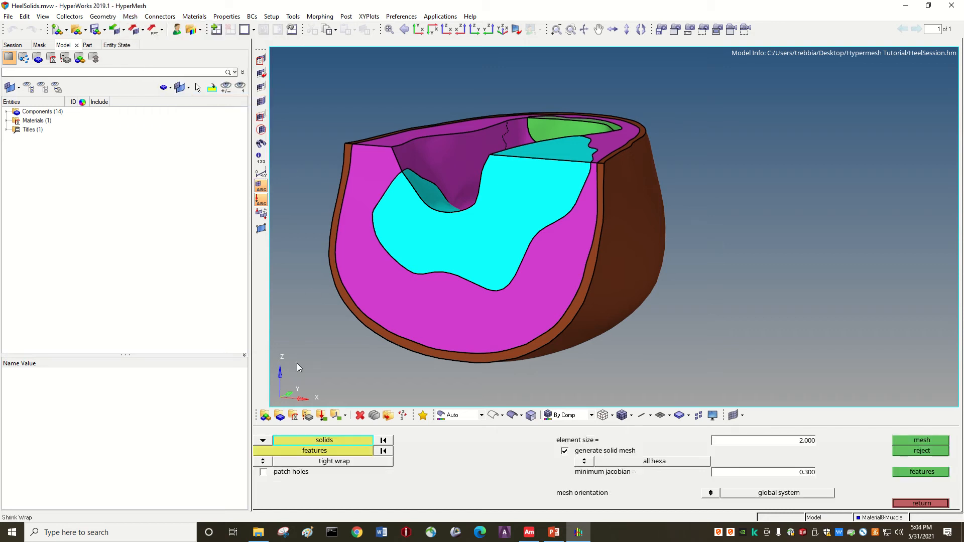
left_click(325, 441)
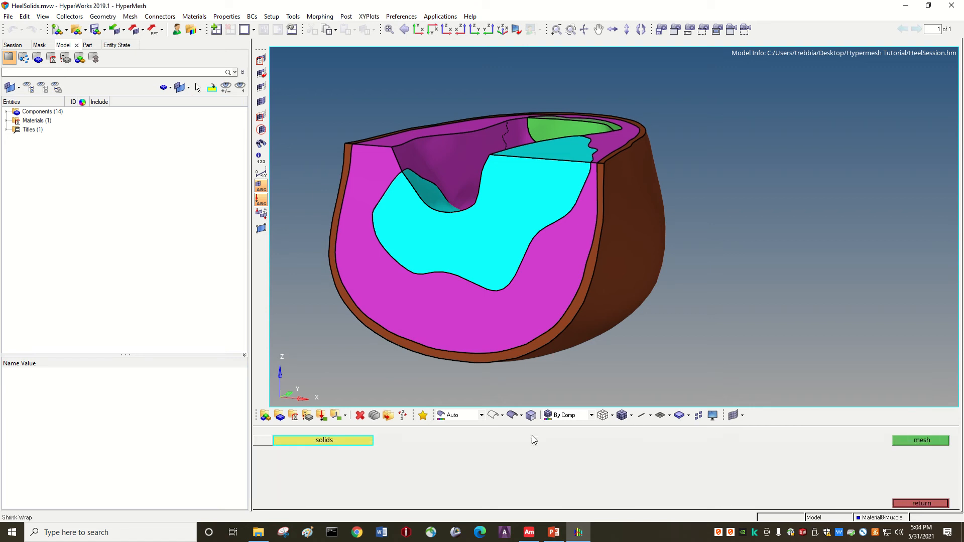
left_click(263, 441)
left_click(305, 497)
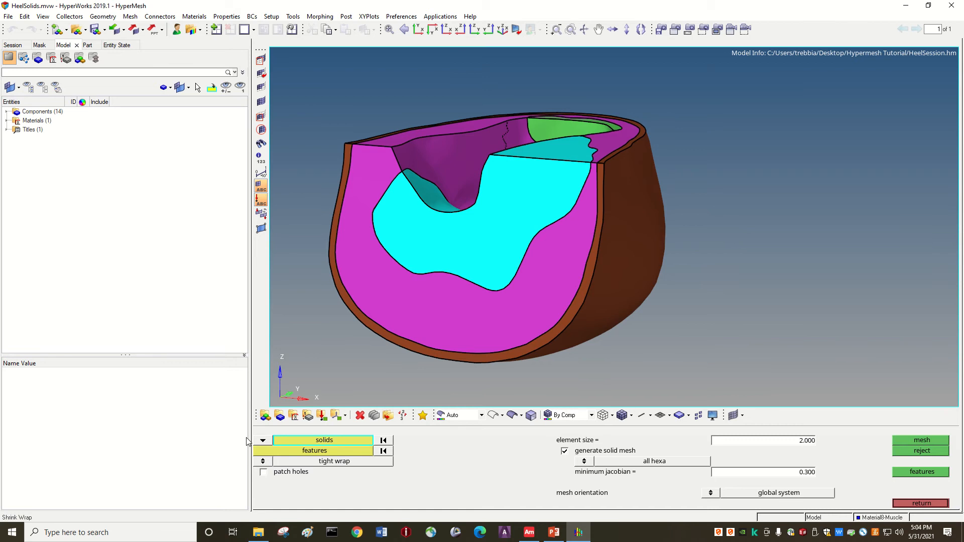
left_click(294, 444)
left_click(322, 462)
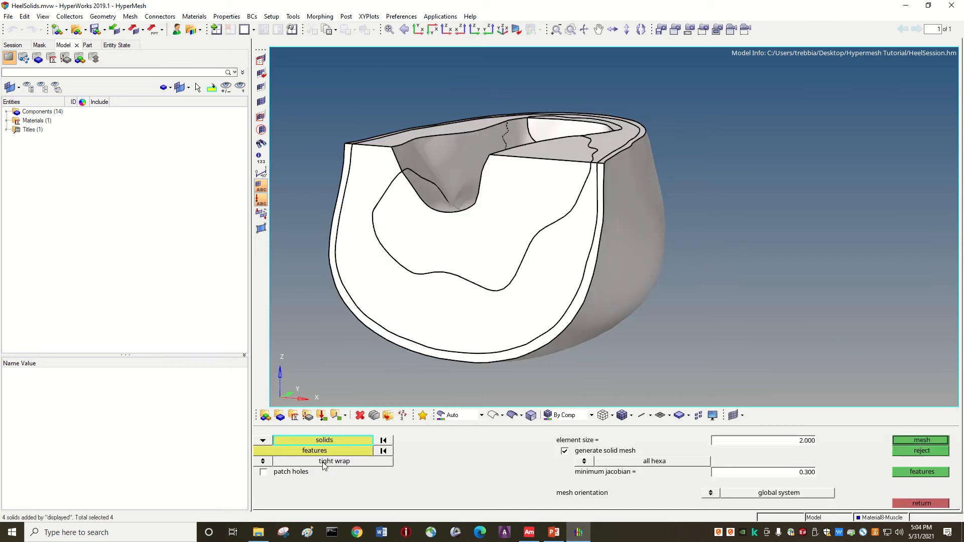
left_click(925, 441)
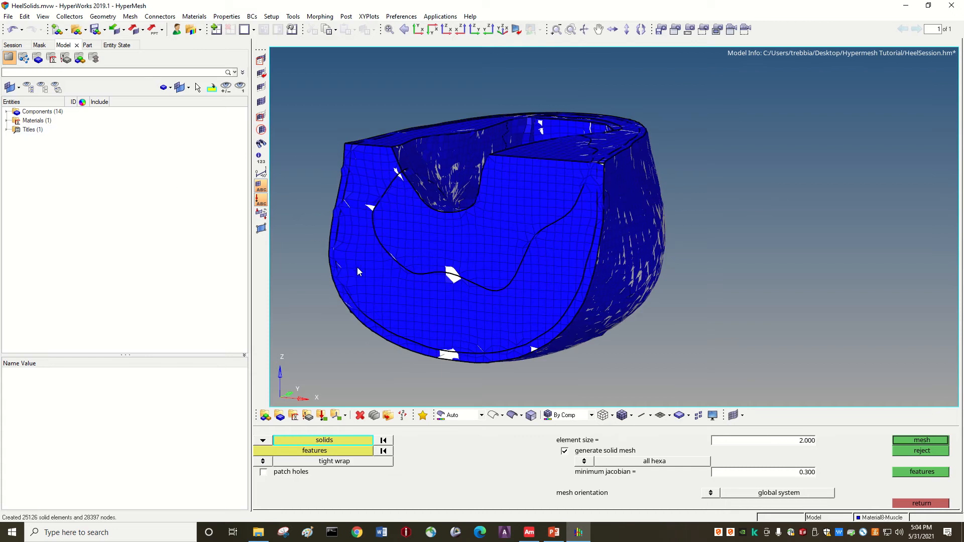
Hide the geometry of the skin, fat, calcaneus, tendon and Ext2 components so only the generated mesh is displayed.
left_click(7, 111)
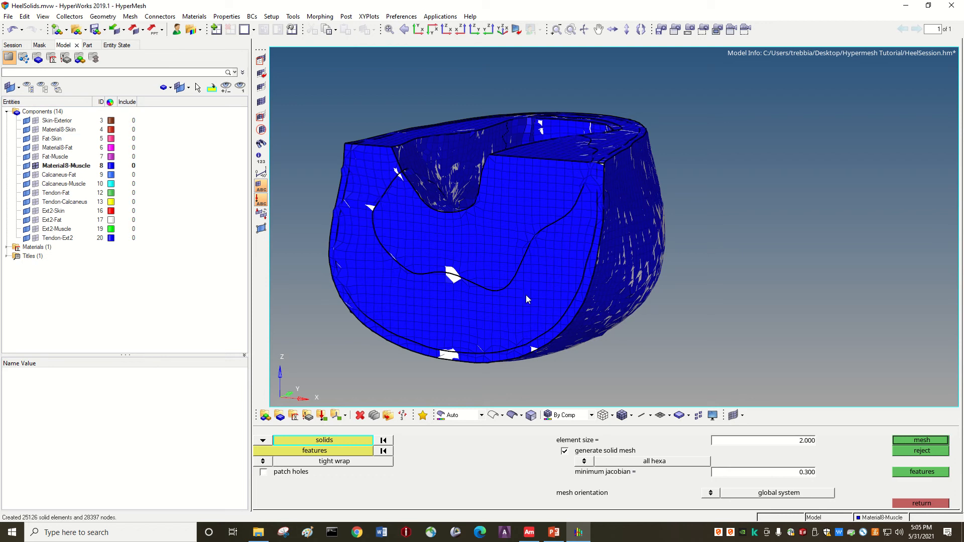
left_click(26, 120)
left_click(27, 130)
left_click(26, 138)
left_click(27, 147)
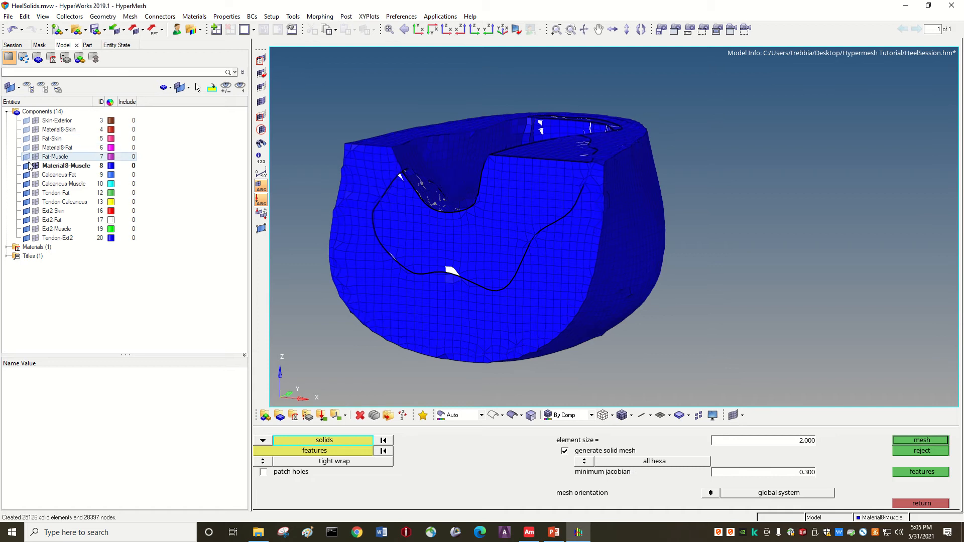
left_click(27, 157)
left_click(26, 174)
left_click(26, 183)
left_click(26, 193)
left_click(27, 201)
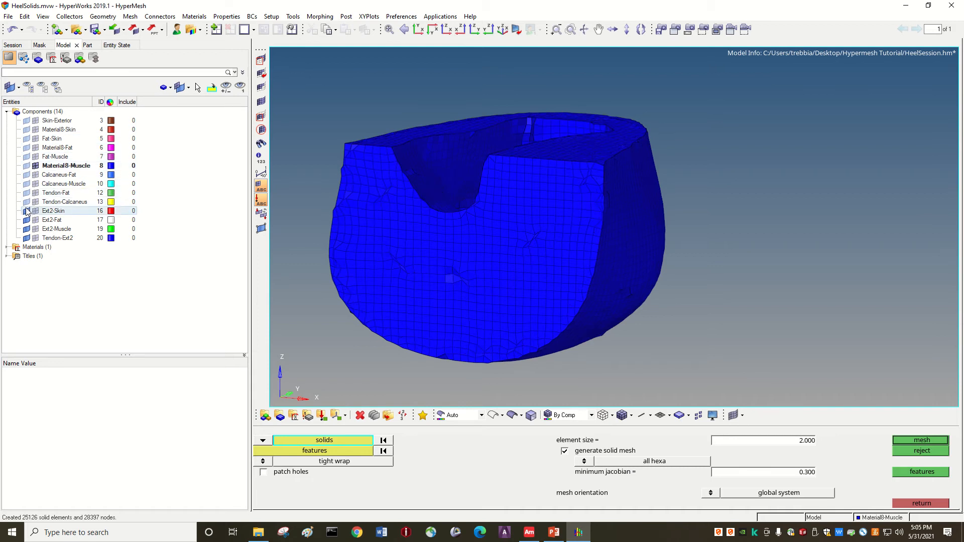
left_click(27, 211)
left_click(27, 220)
left_click(26, 229)
left_click(26, 238)
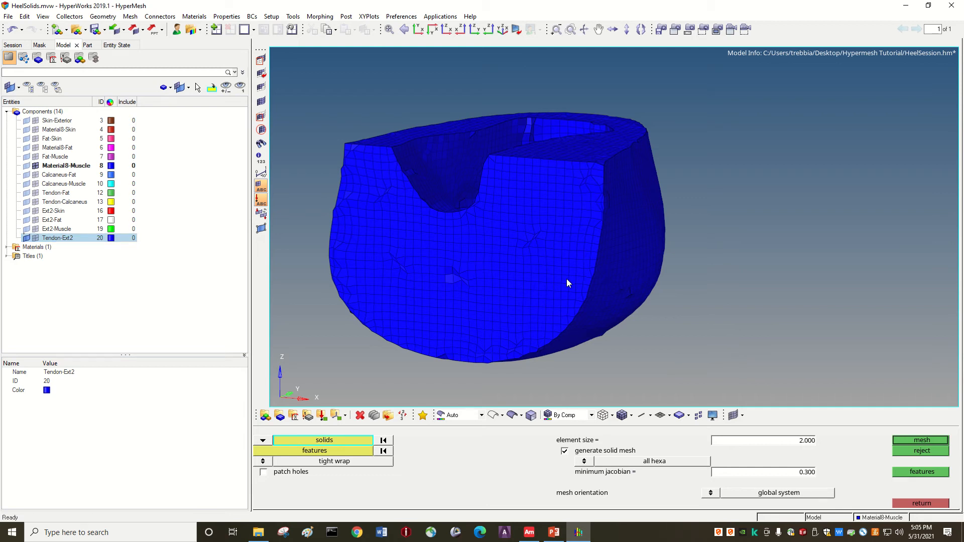
Mask the elements of the heel mesh's left half to expose a cross-section through its interior.
key("Right")
key("Right")
key("Right")
key("Right")
key("Up")
key("Left")
key("Left")
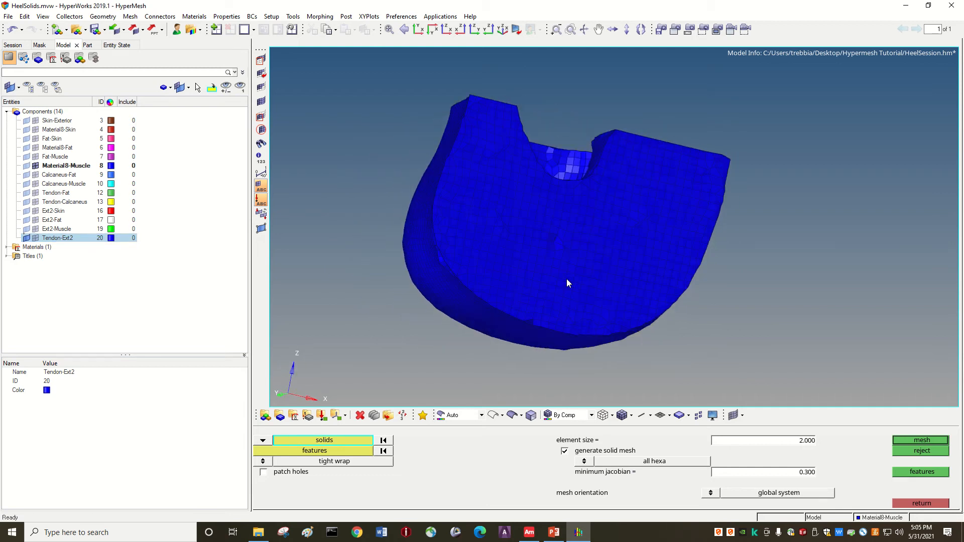
key("Down")
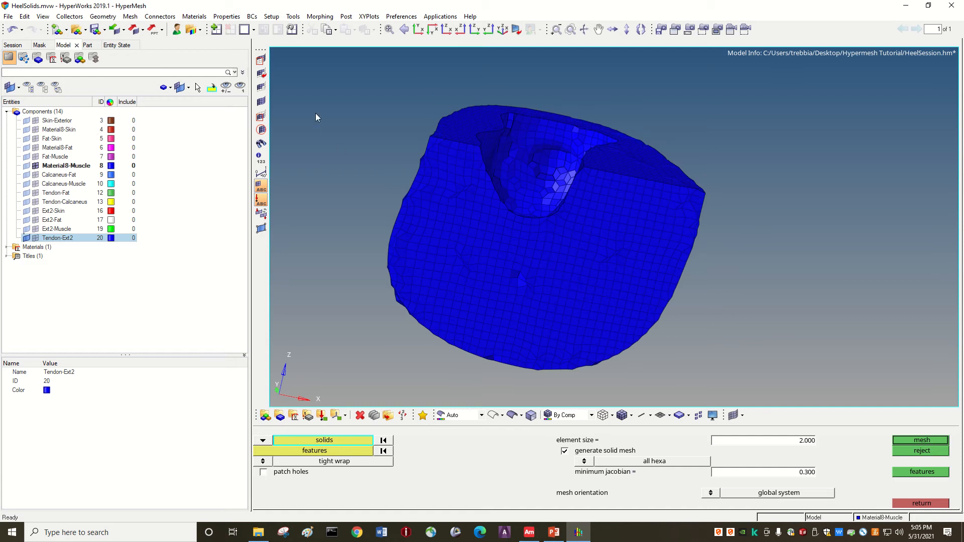
left_click(261, 60)
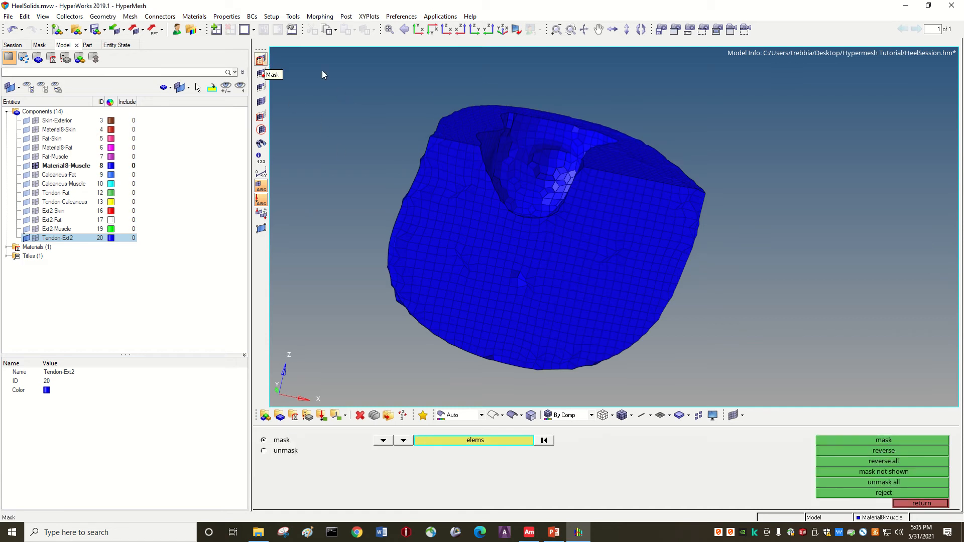
left_click_drag(323, 74, 531, 397, "ctrl")
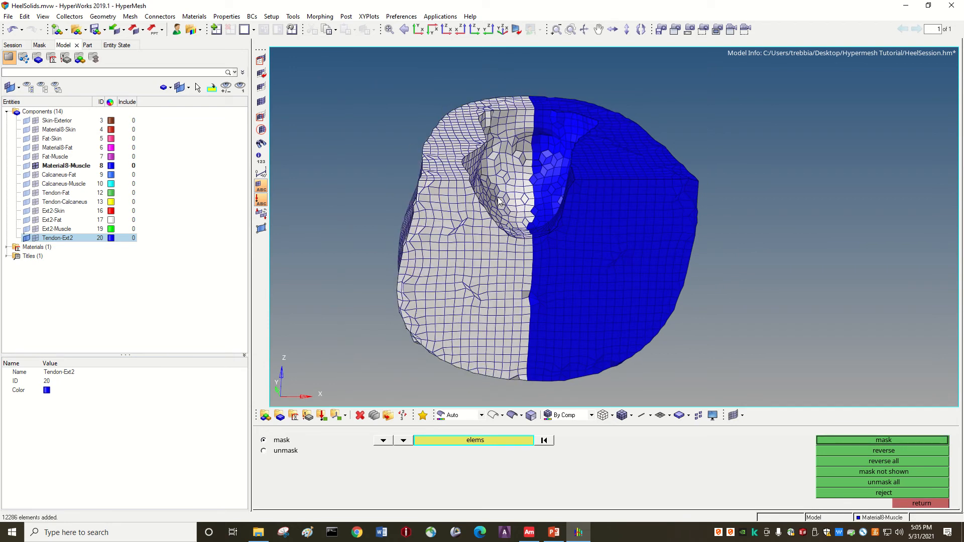
left_click(839, 439)
Inspect the sectioned mesh along the edge of the cavity and highlight a thin element there.
key("Right")
key("Right")
key("Right")
key("Right")
key("Right")
key("Right")
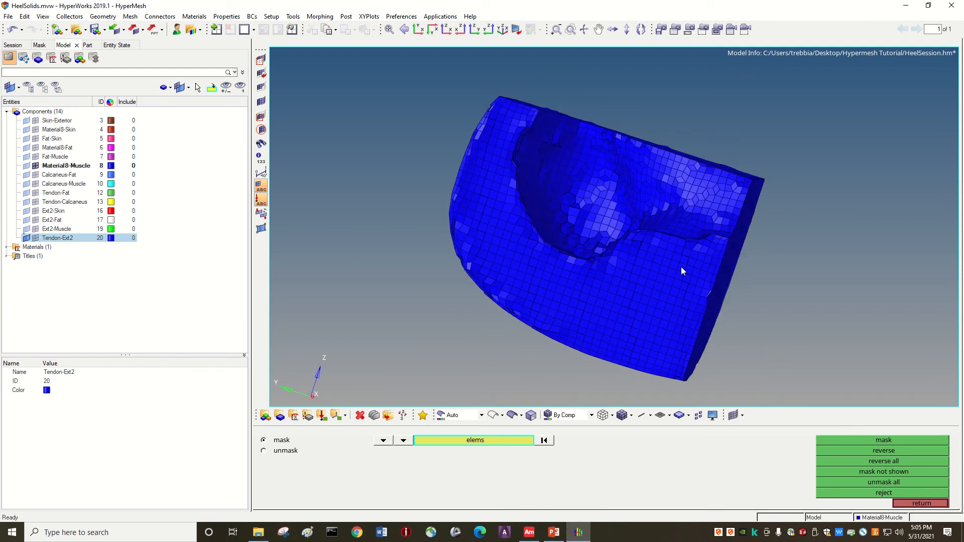
scroll(649, 234, "up", 2, "ctrl")
scroll(360, 317, "up", 2, "ctrl")
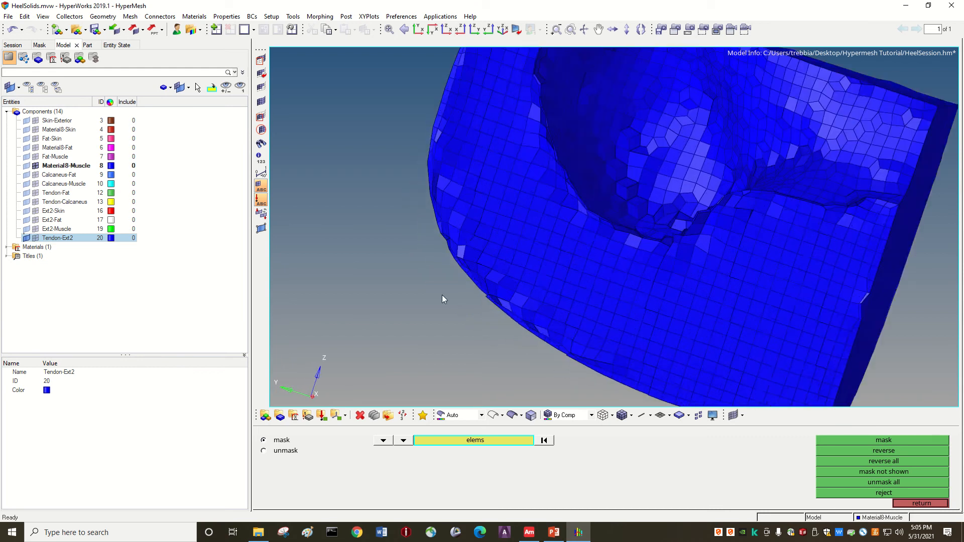
scroll(598, 210, "up", 5, "ctrl")
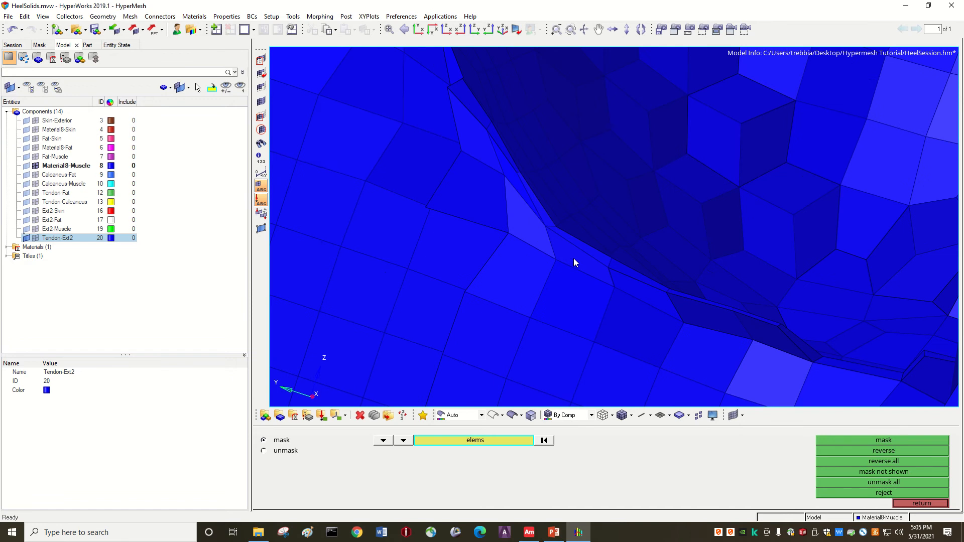
left_click(569, 258)
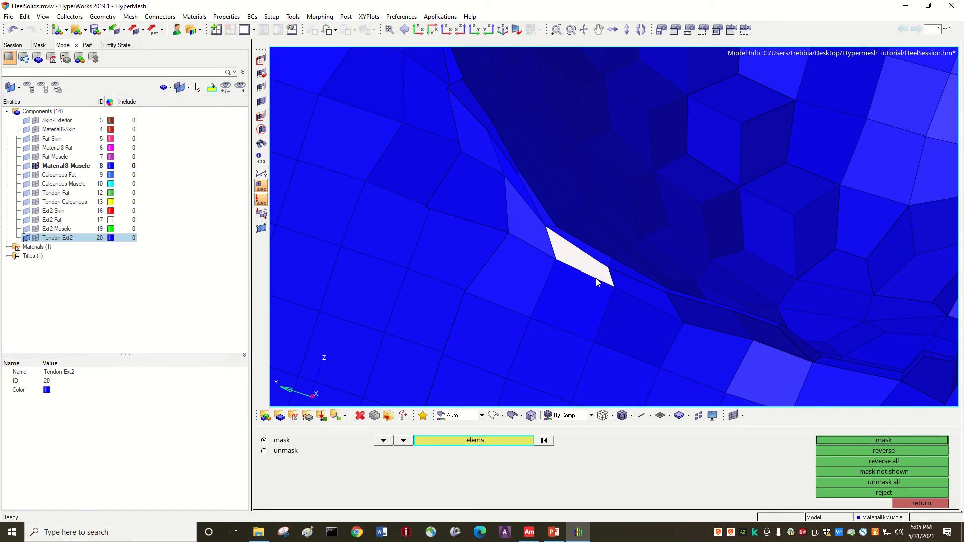
scroll(577, 256, "up", 5, "ctrl")
scroll(582, 276, "down", 2, "ctrl")
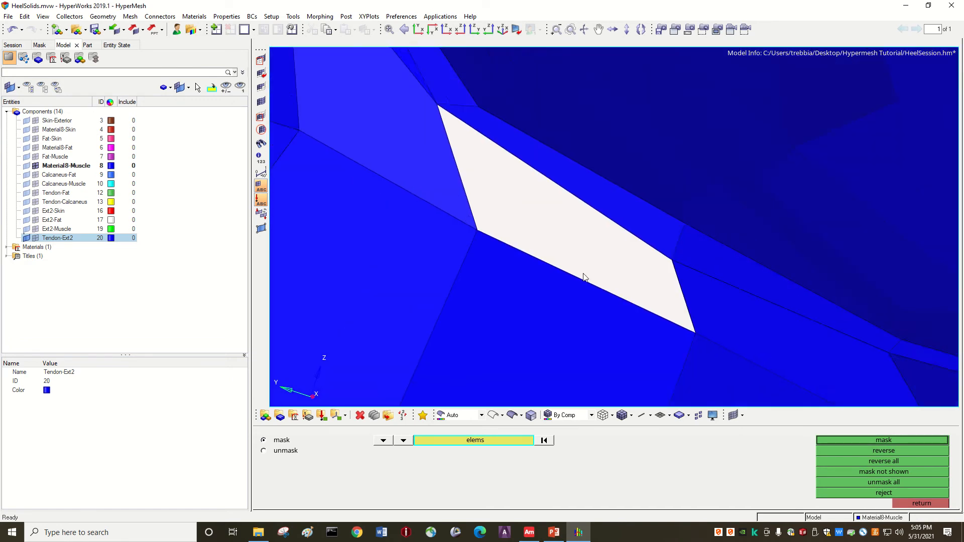
scroll(585, 278, "down", 2, "ctrl")
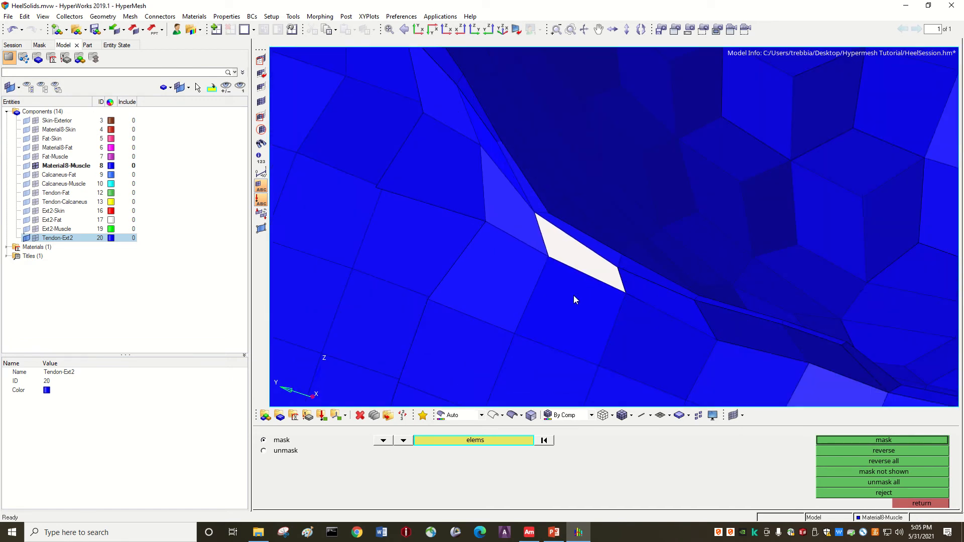
Highlight the neighbouring elements along the cavity edge to compare their shapes.
left_click_drag(573, 297, 522, 268, "shift")
left_click(544, 297)
right_click_drag(544, 296, 514, 279, "ctrl")
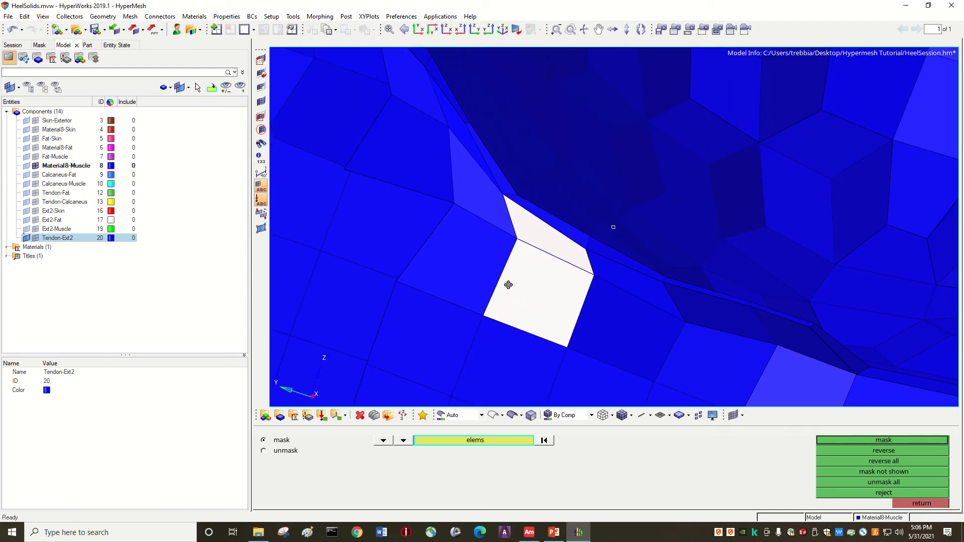
left_click_drag(508, 285, 475, 300, "ctrl")
scroll(501, 279, "down", 3, "ctrl")
scroll(465, 280, "down", 1, "ctrl")
left_click(491, 291)
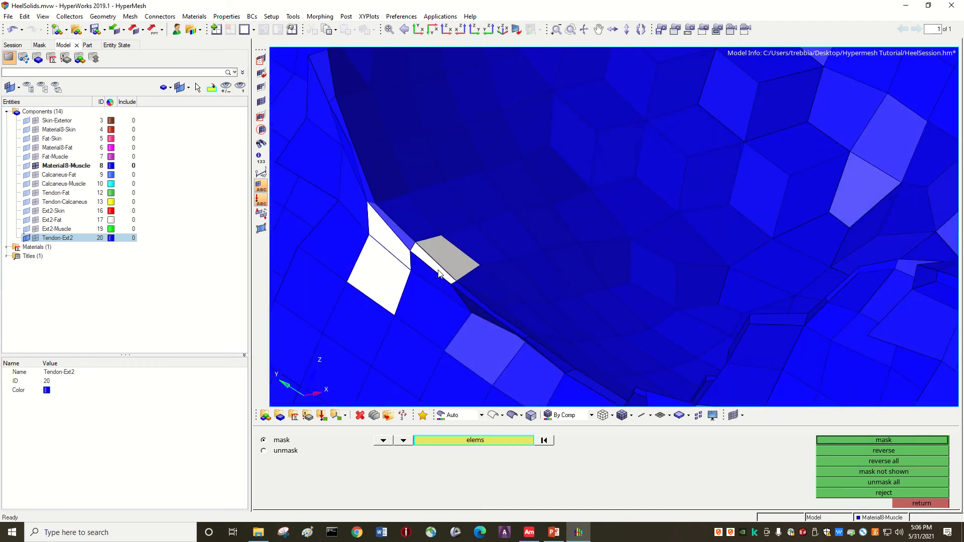
left_click(440, 316)
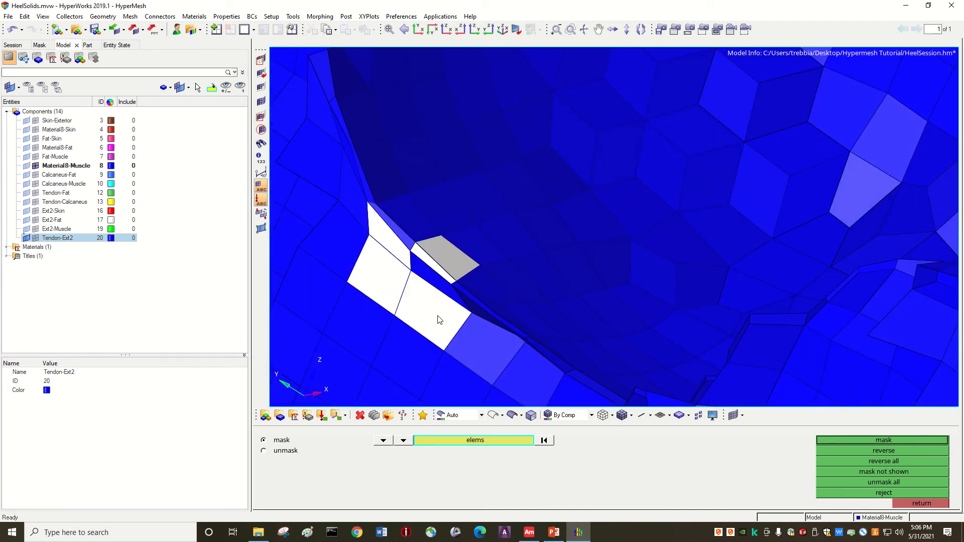
Examine the whole sectioned mesh and highlight one regular element below the cavity.
scroll(485, 290, "down", 4, "ctrl")
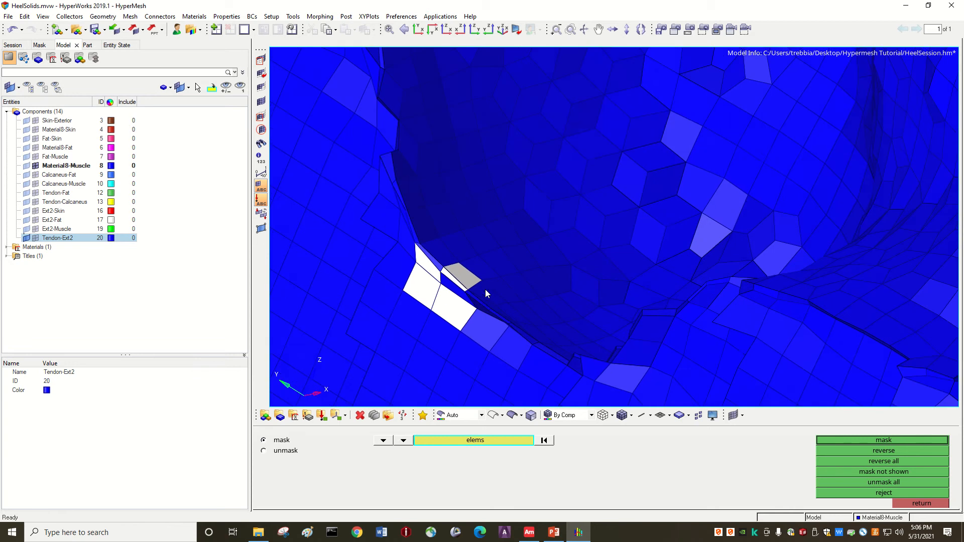
left_click_drag(552, 290, 562, 265, "ctrl")
scroll(561, 264, "down", 5, "ctrl")
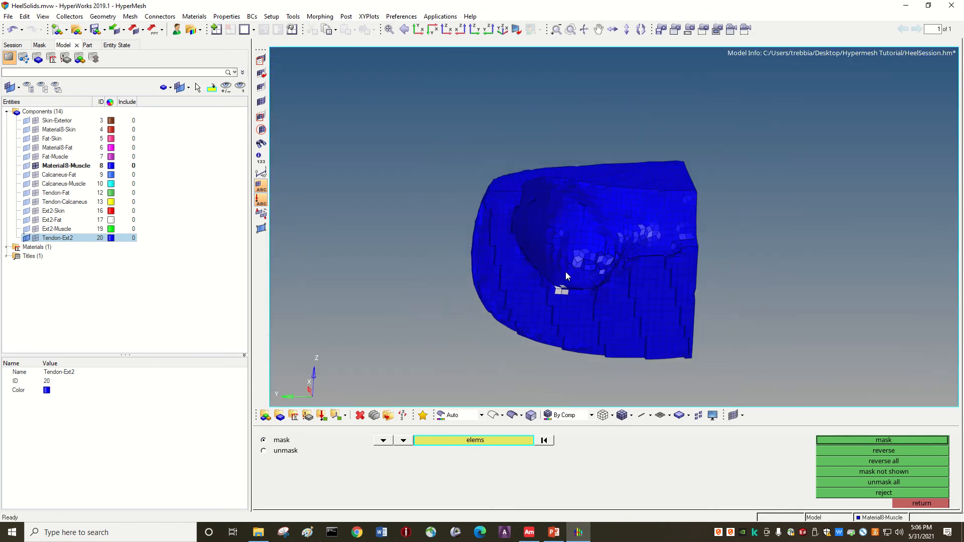
scroll(596, 274, "up", 2, "ctrl")
scroll(676, 282, "up", 1, "ctrl")
left_click_drag(577, 198, 560, 253, "ctrl")
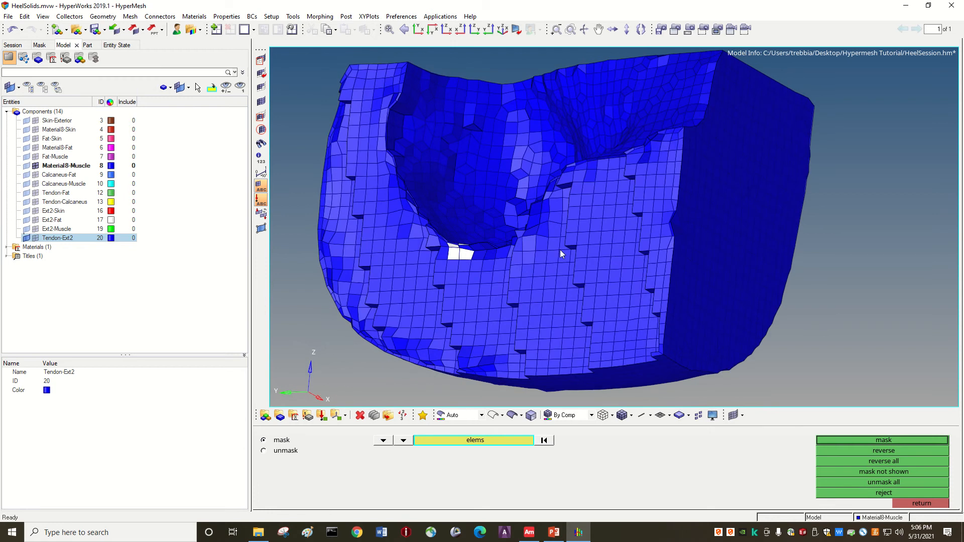
left_click_drag(567, 303, 561, 325, "ctrl")
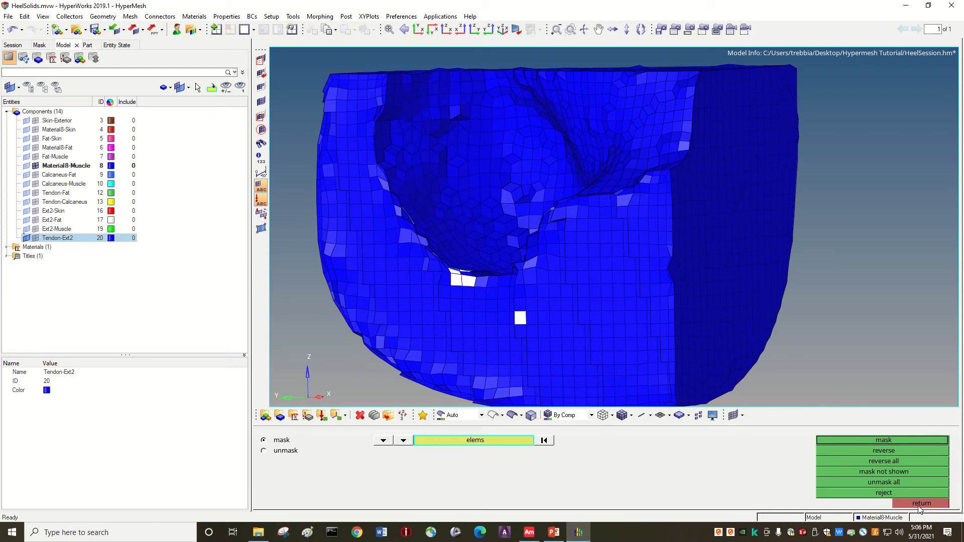
Hide the mesh elements of the Material8-Muscle component.
left_click(36, 166)
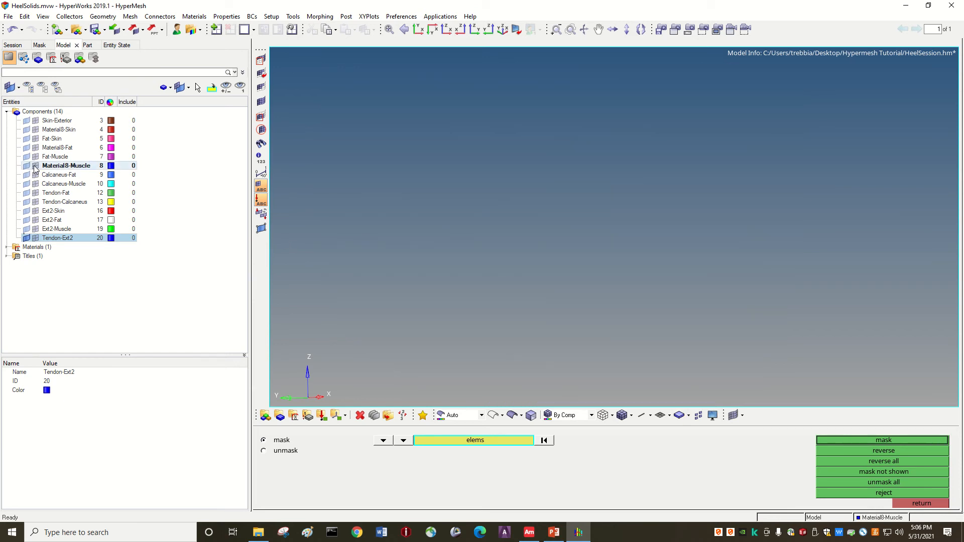
left_click(36, 166)
left_click(35, 166)
Close the session without saving and reopen HeelSolids.mvw from the Hypermesh Tutorial folder, accepting the license warnings.
left_click(952, 7)
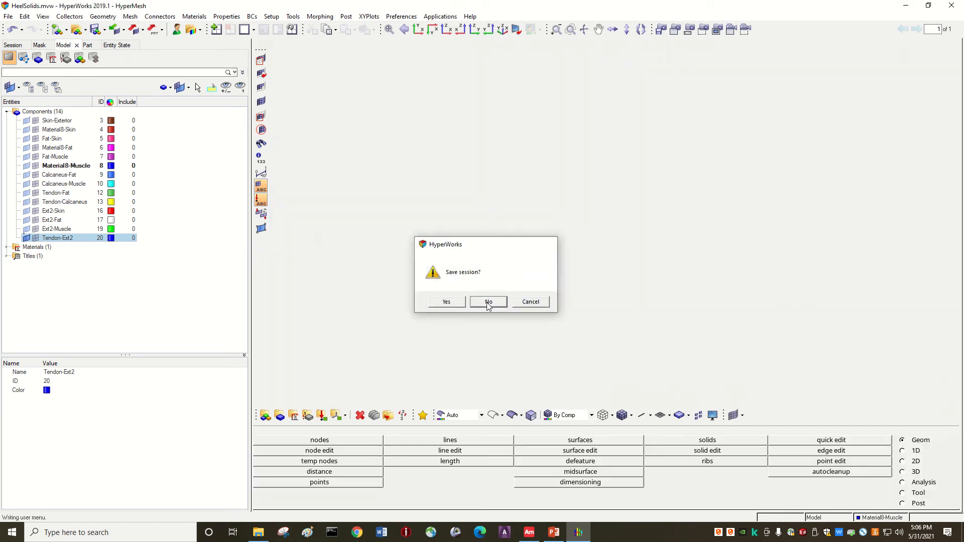
left_click(487, 300)
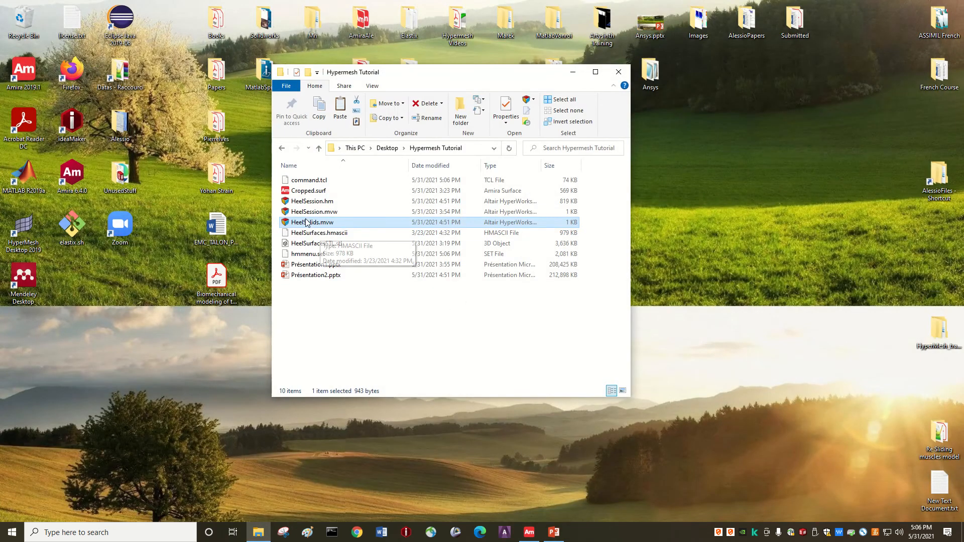
double_click(307, 222)
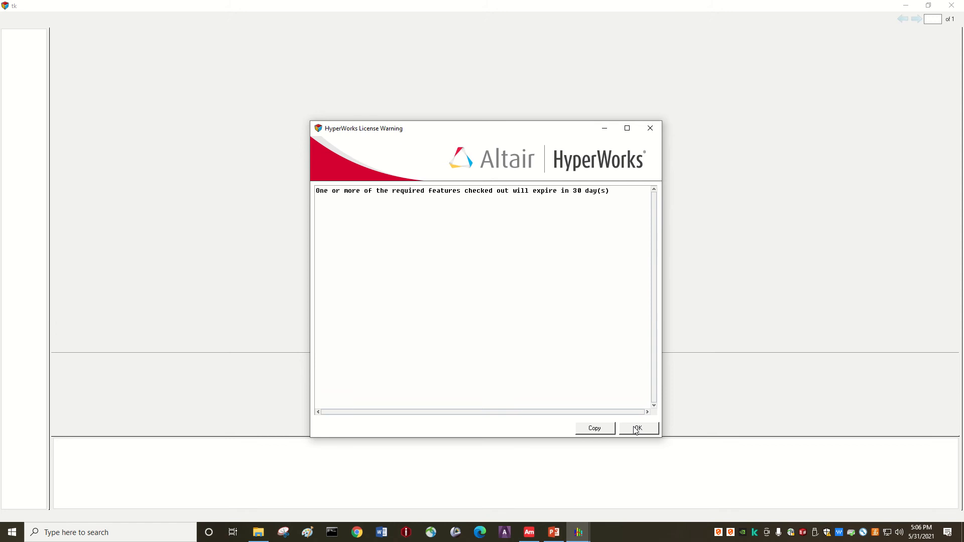
left_click(636, 428)
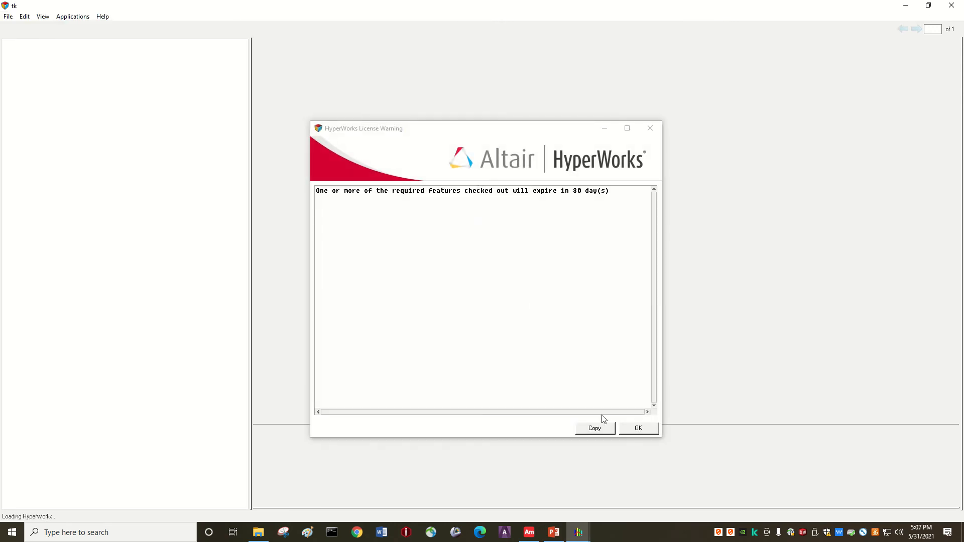
left_click(638, 429)
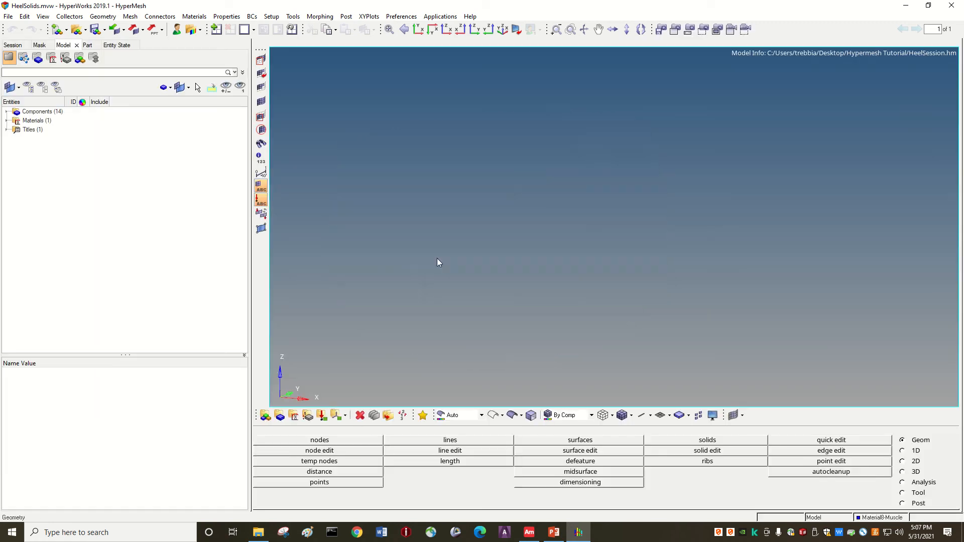
Set the geometry colour mode to By 3D Topo.
left_click(476, 415)
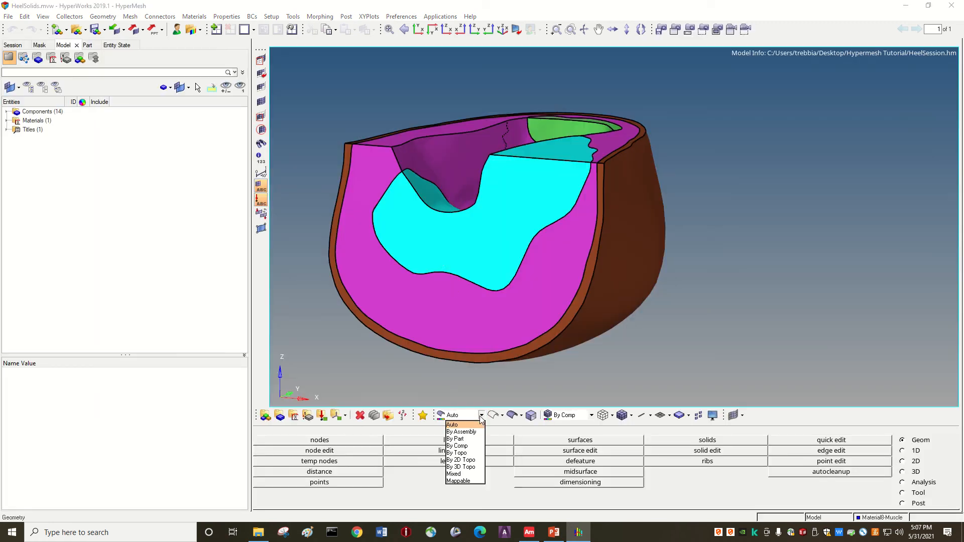
left_click(461, 466)
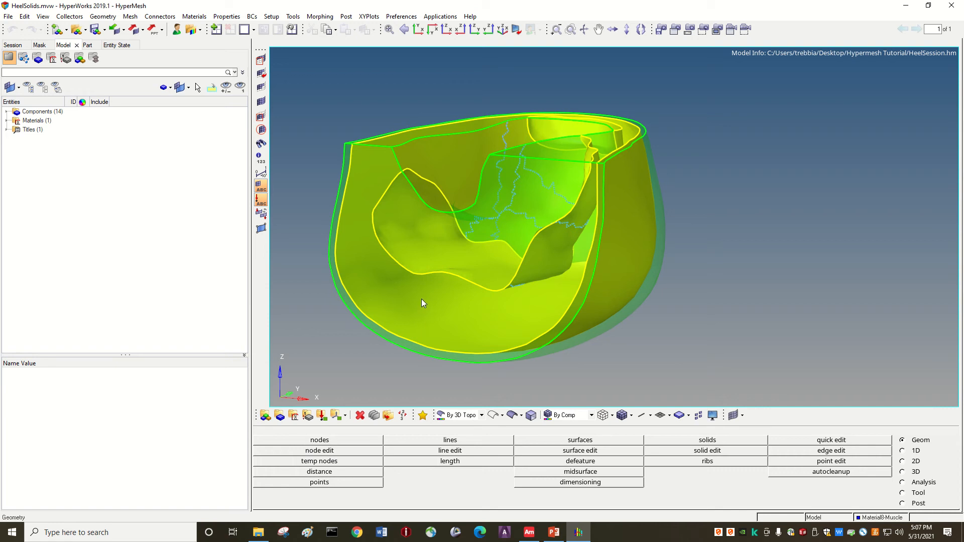
Mesh all displayed surfaces with 2D AutoMesh, using an element size of 2 and the trias mesh type.
left_click(130, 17)
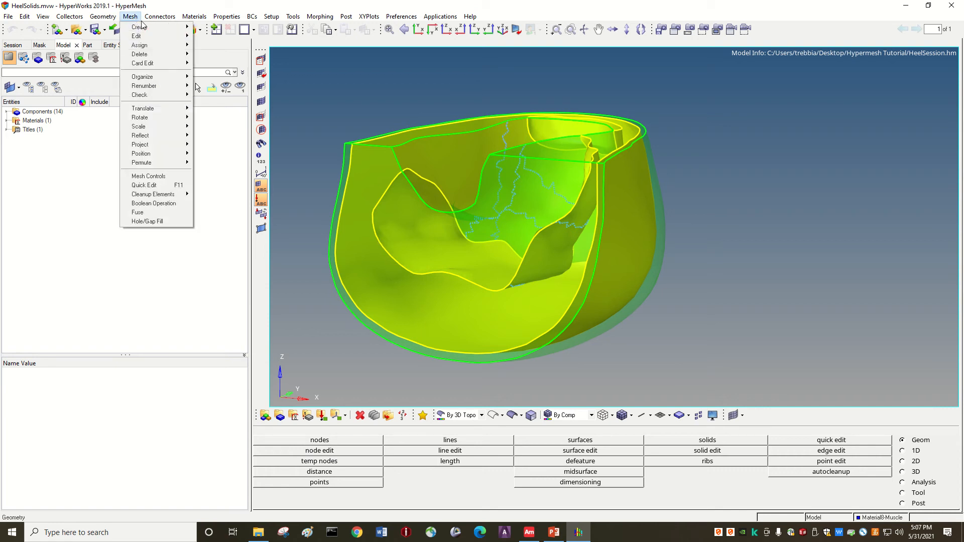
mouse_move(188, 26)
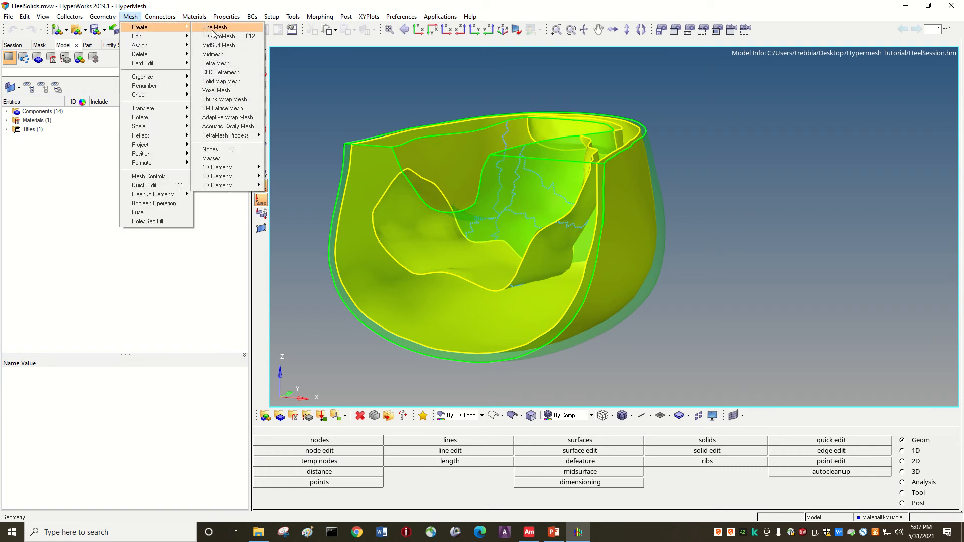
left_click(245, 40)
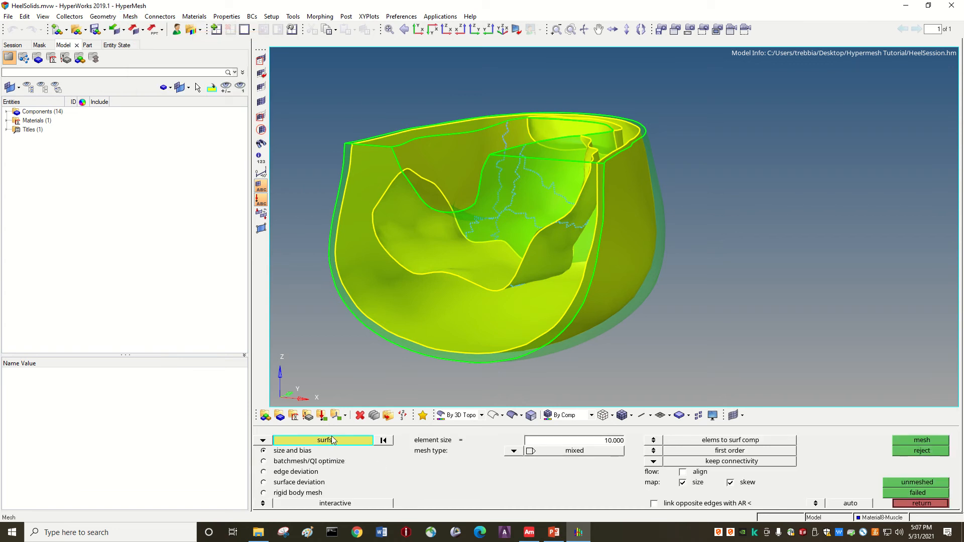
left_click(595, 442)
type("2")
key("Return")
left_click(512, 451)
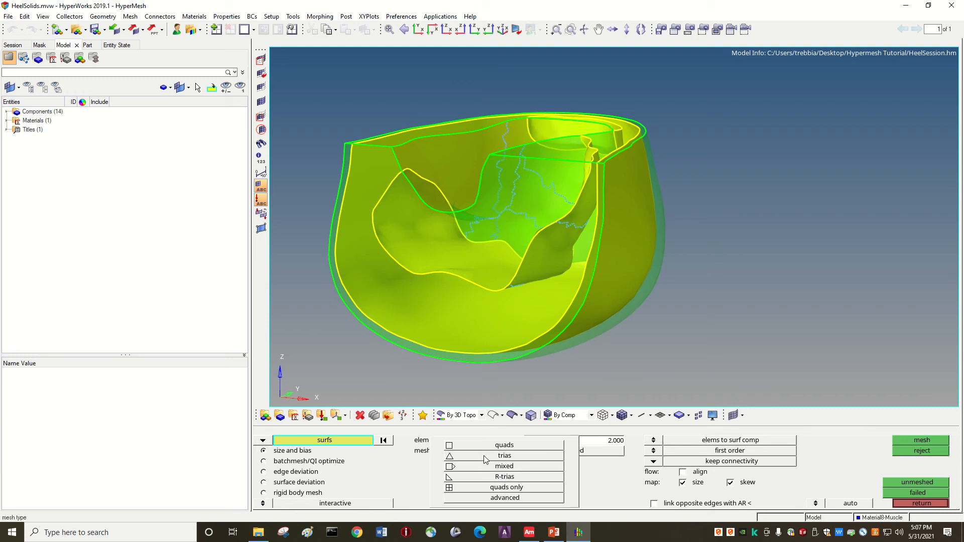
left_click(483, 459)
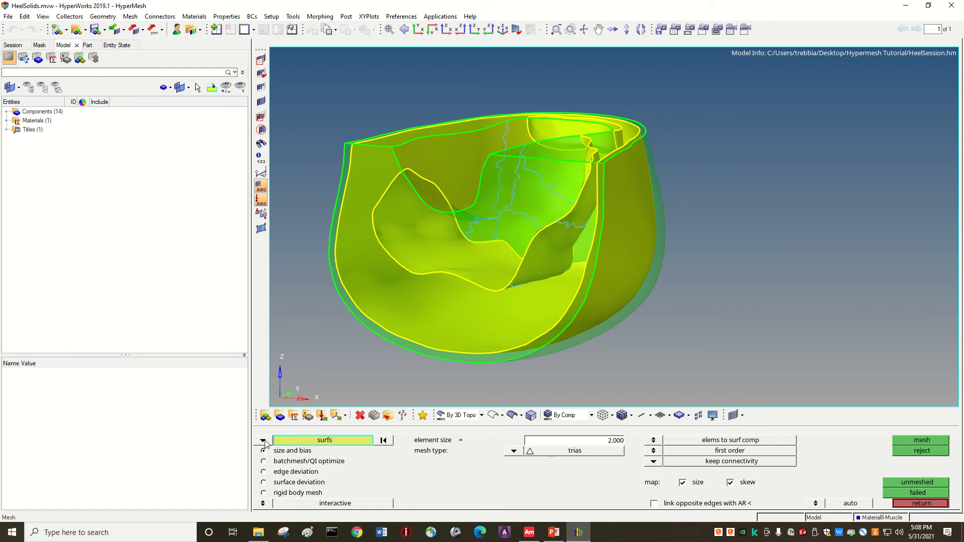
left_click(301, 440)
left_click(321, 461)
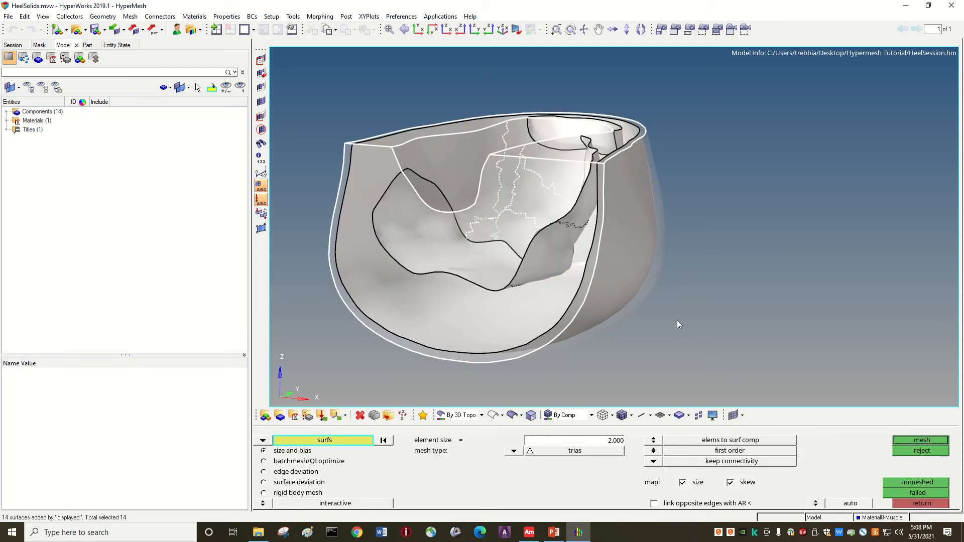
left_click(930, 440)
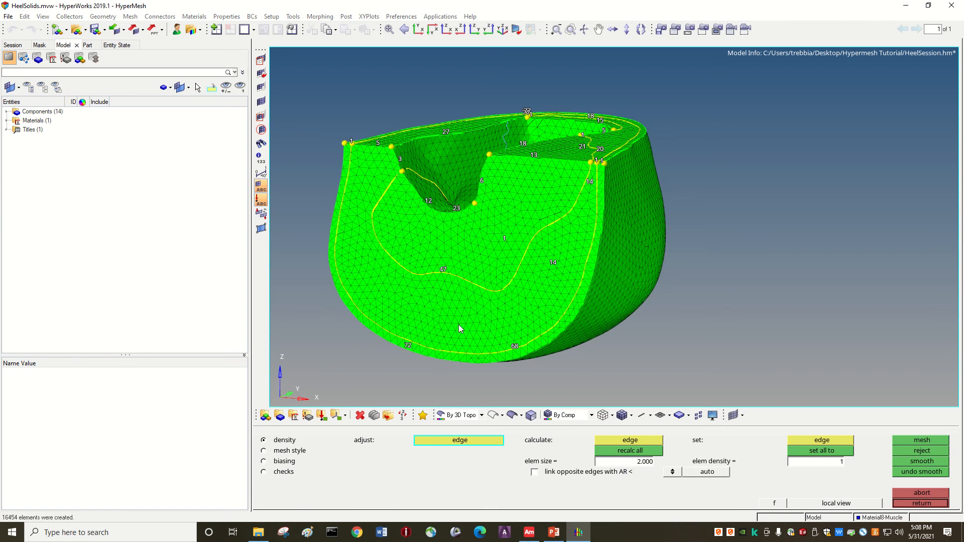
Raise the density of the curved muscle–fat boundary edge on the cut face to 48 and restore it to 47.
scroll(419, 241, "up", 4, "ctrl")
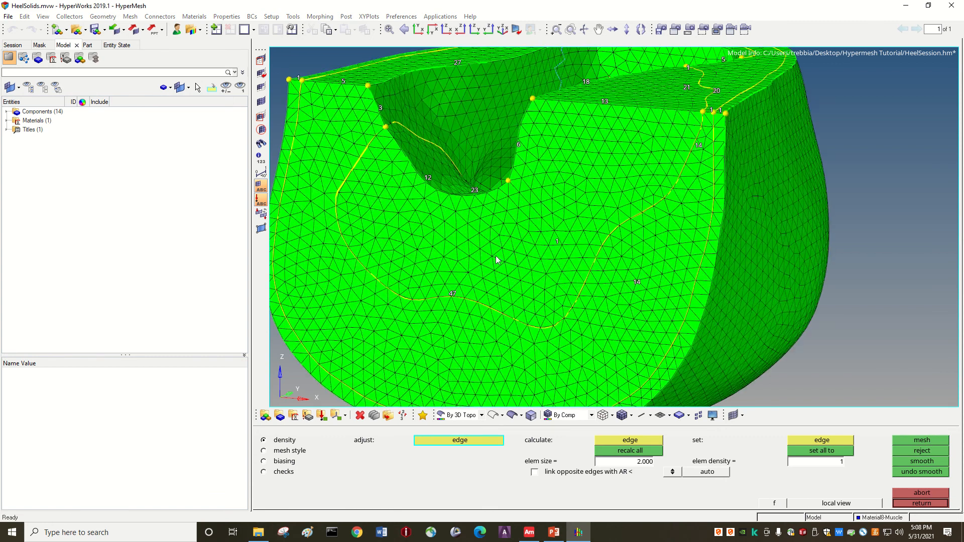
left_click_drag(499, 260, 524, 269, "ctrl")
scroll(524, 269, "down", 2, "ctrl")
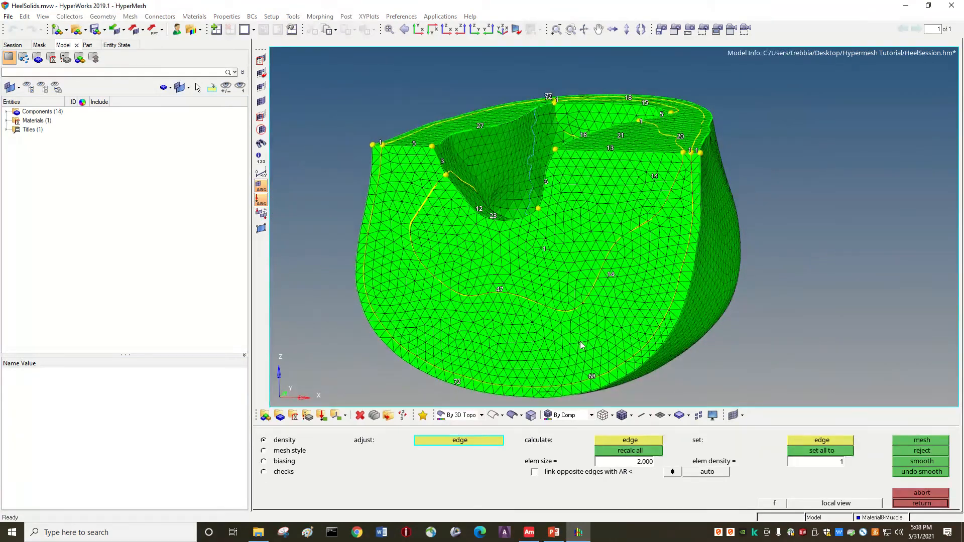
left_click_drag(582, 345, 535, 339, "ctrl")
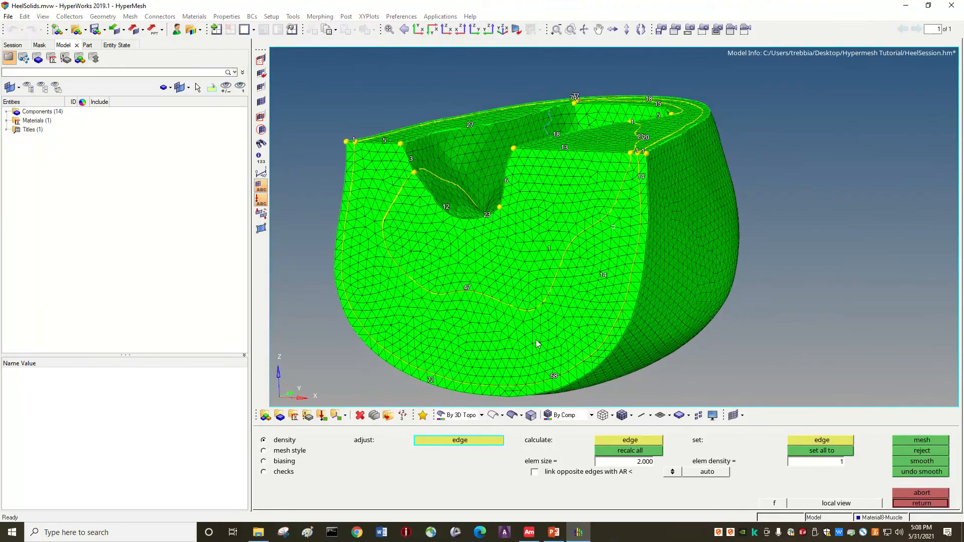
left_click_drag(613, 330, 627, 276, "ctrl")
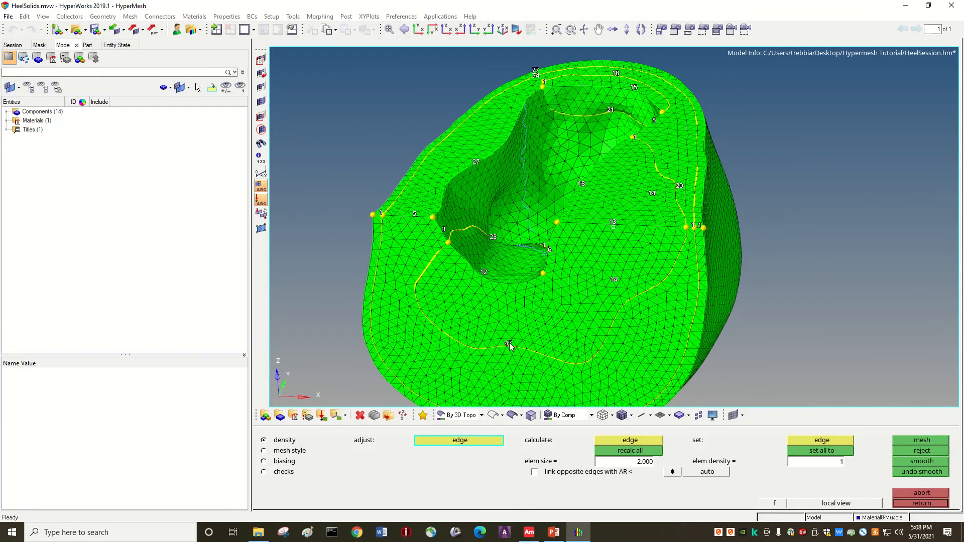
scroll(506, 351, "up", 5)
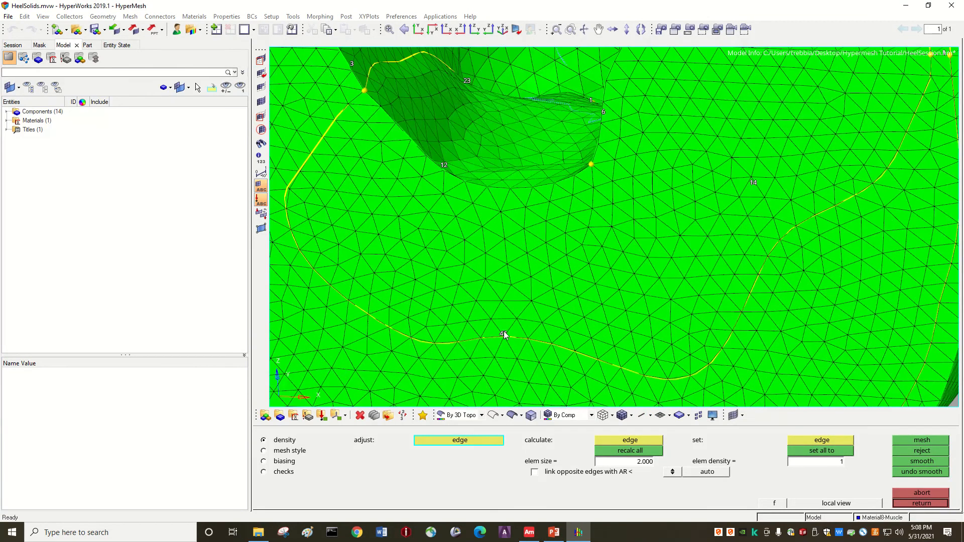
left_click(503, 335)
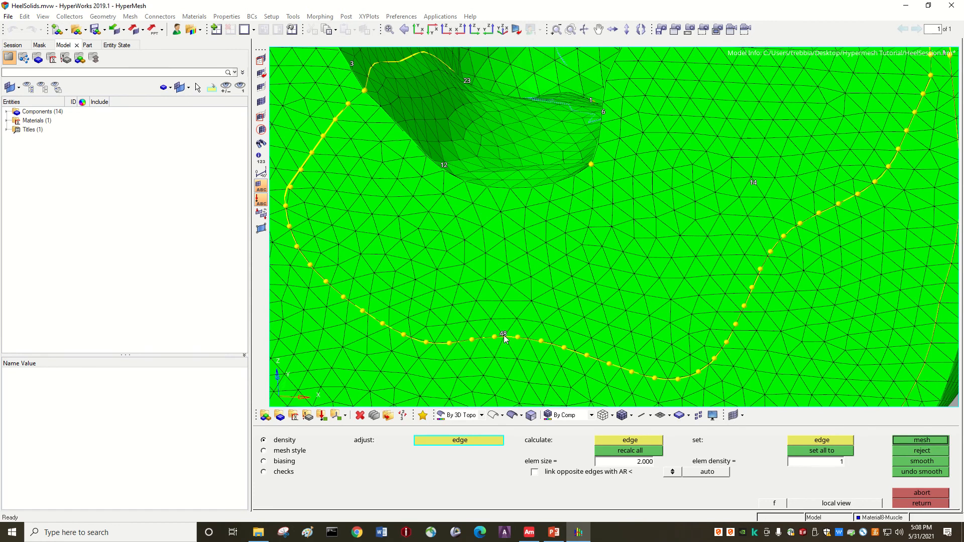
right_click(504, 335)
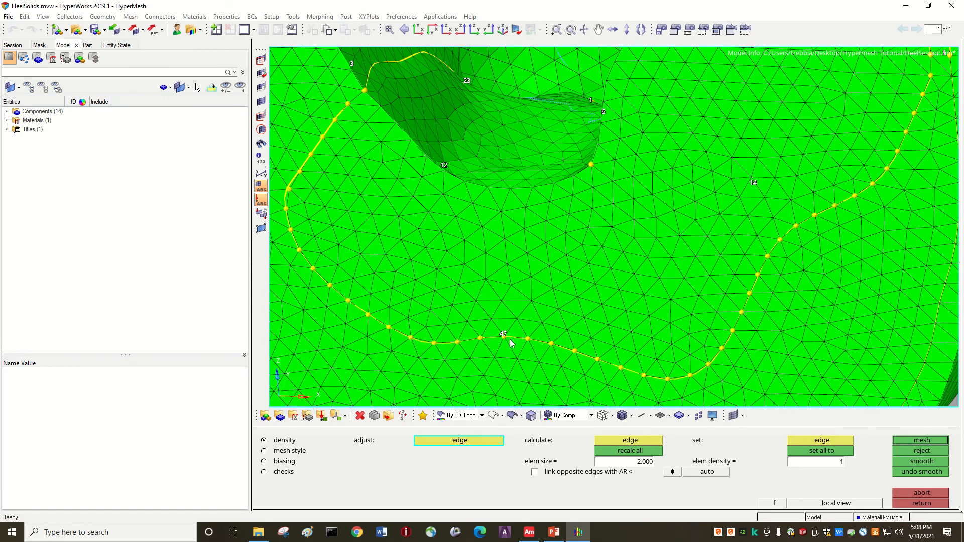
Accept the triangular surface mesh and inspect it on the heel's cut face.
scroll(504, 344, "down", 2)
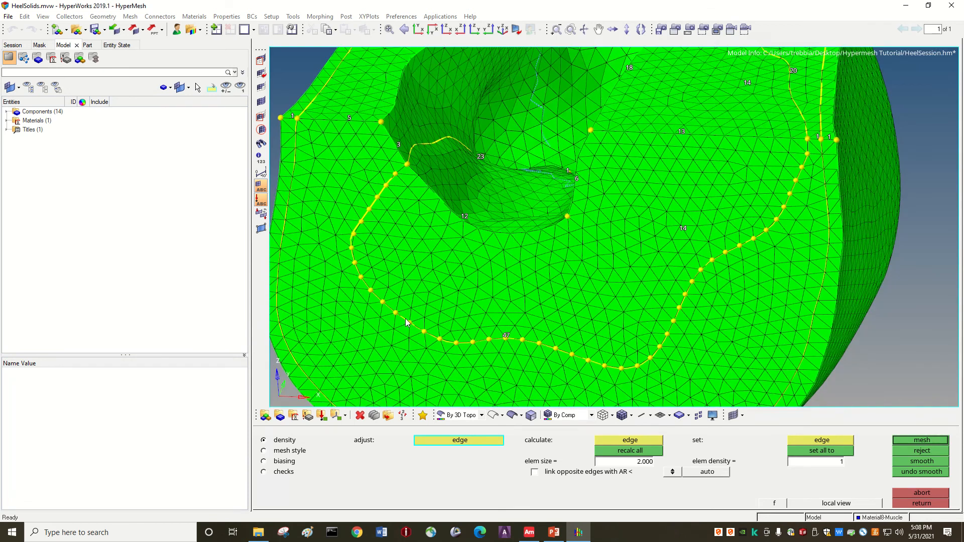
scroll(562, 263, "down", 3)
scroll(561, 261, "up", 1)
left_click_drag(562, 262, 589, 220, "ctrl")
scroll(589, 224, "down", 2)
scroll(602, 131, "up", 1)
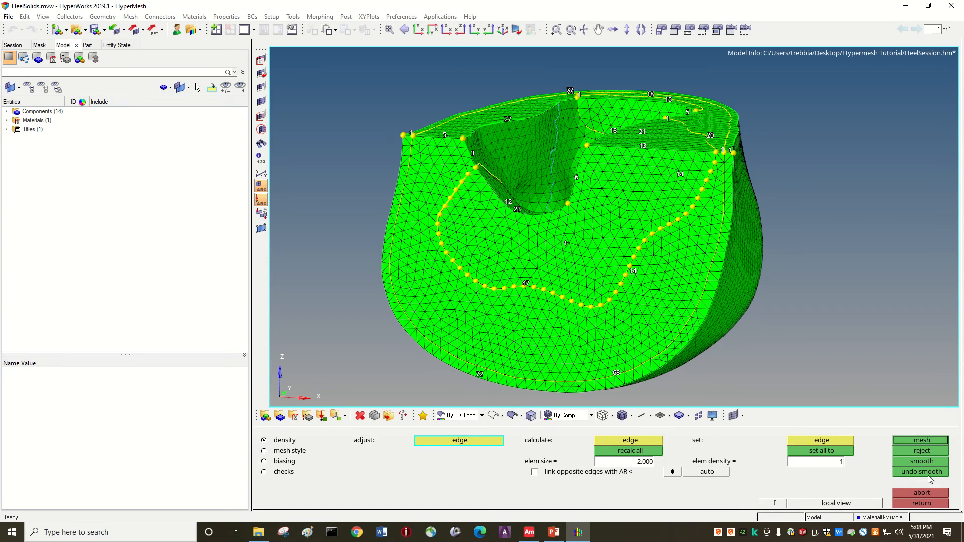
left_click(909, 504)
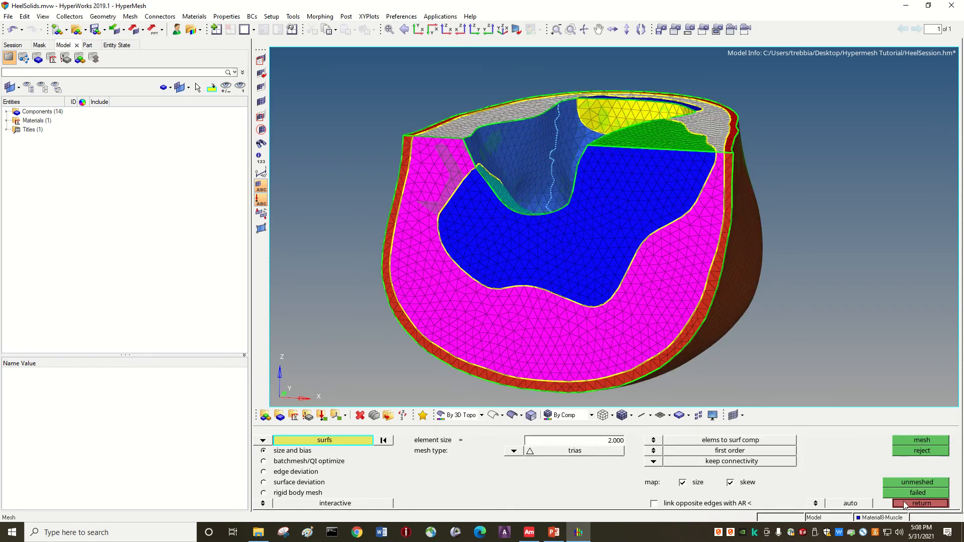
mouse_move(796, 297)
left_mouse_down("ctrl")
mouse_move(740, 350)
mouse_move(809, 329)
mouse_move(808, 309)
left_mouse_up("ctrl")
mouse_move(623, 298)
left_mouse_down("ctrl")
mouse_move(635, 315)
mouse_move(646, 290)
left_mouse_up("ctrl")
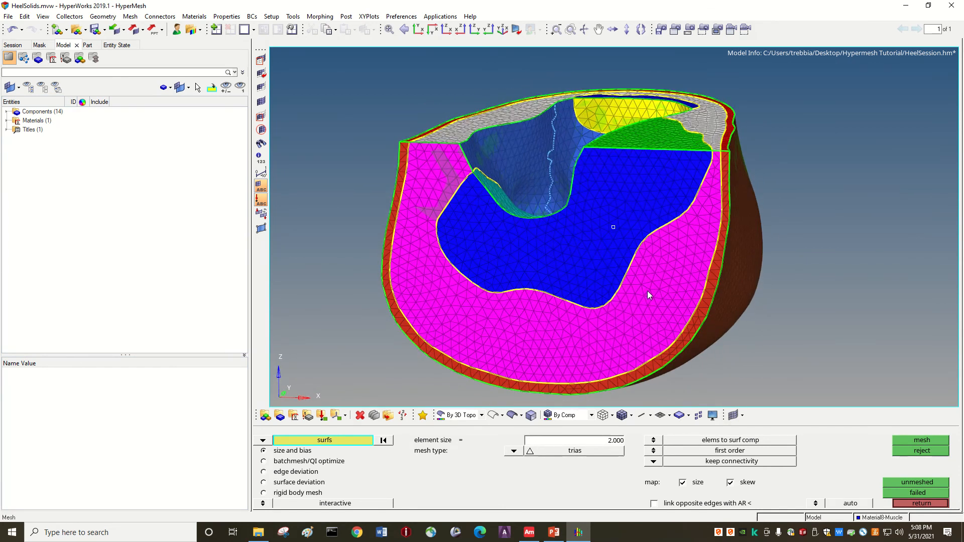
left_click(130, 17)
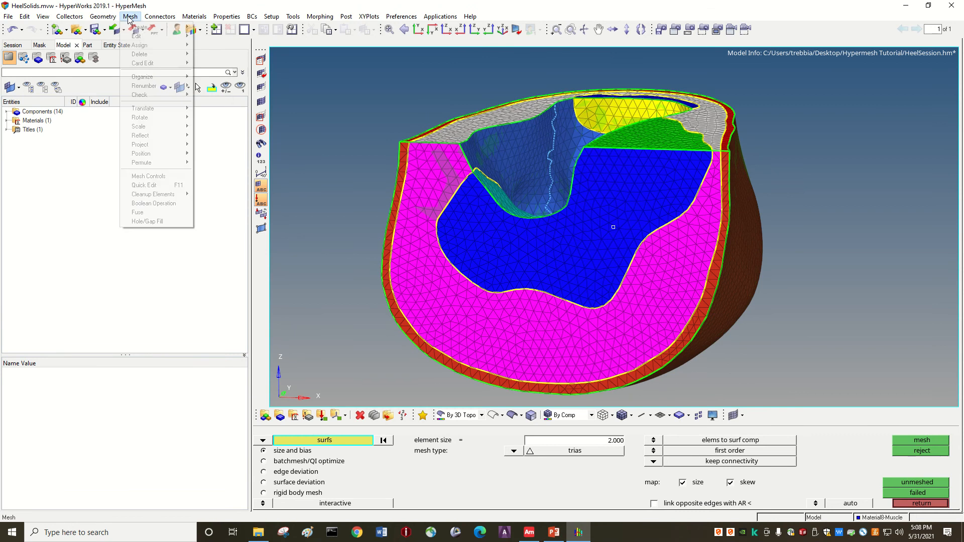
mouse_move(143, 28)
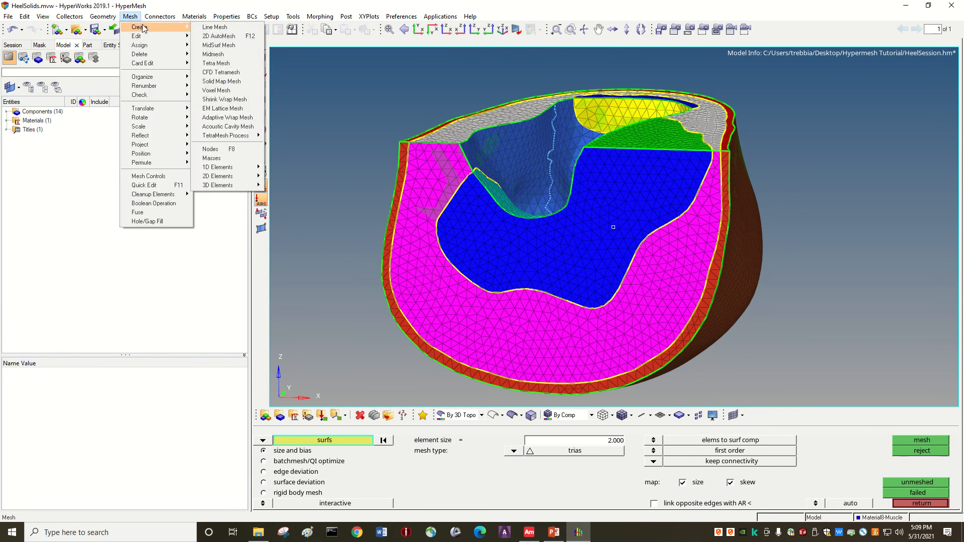
left_click(222, 83)
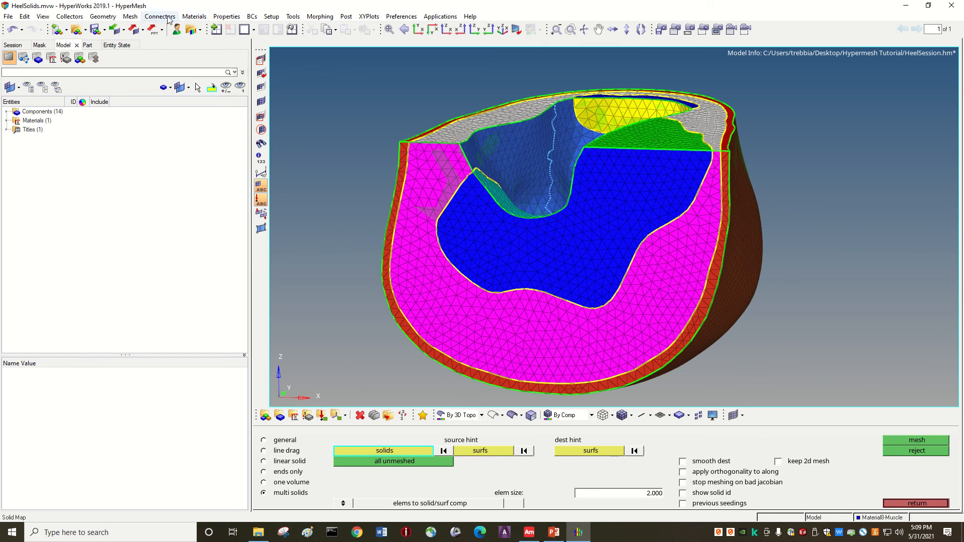
Generate a volume tetra mesh for all displayed solids with an element size of 3.
left_click(140, 16)
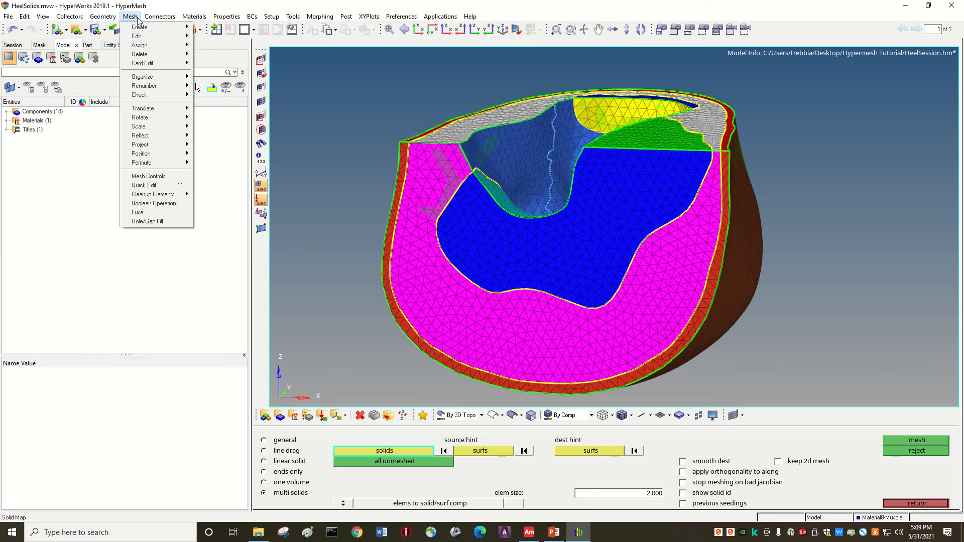
mouse_move(167, 27)
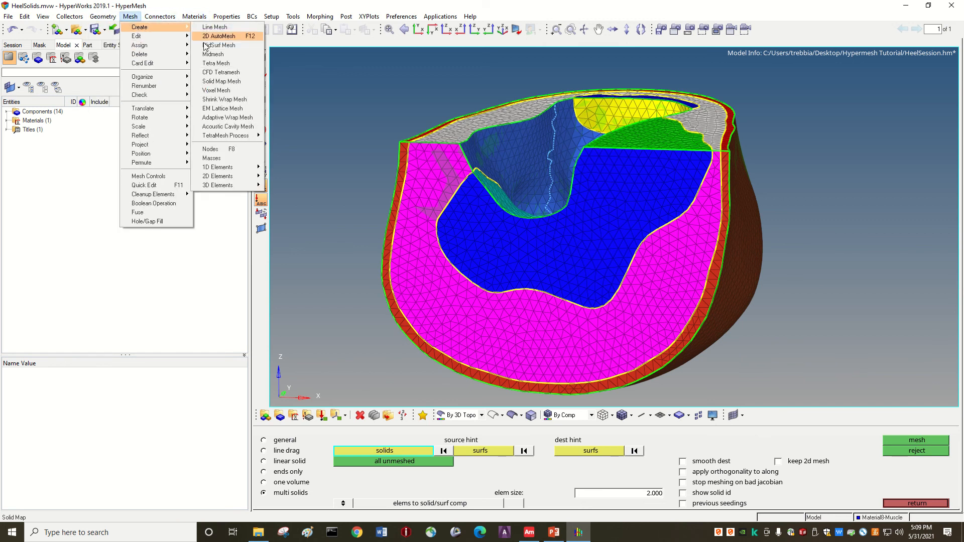
left_click(221, 63)
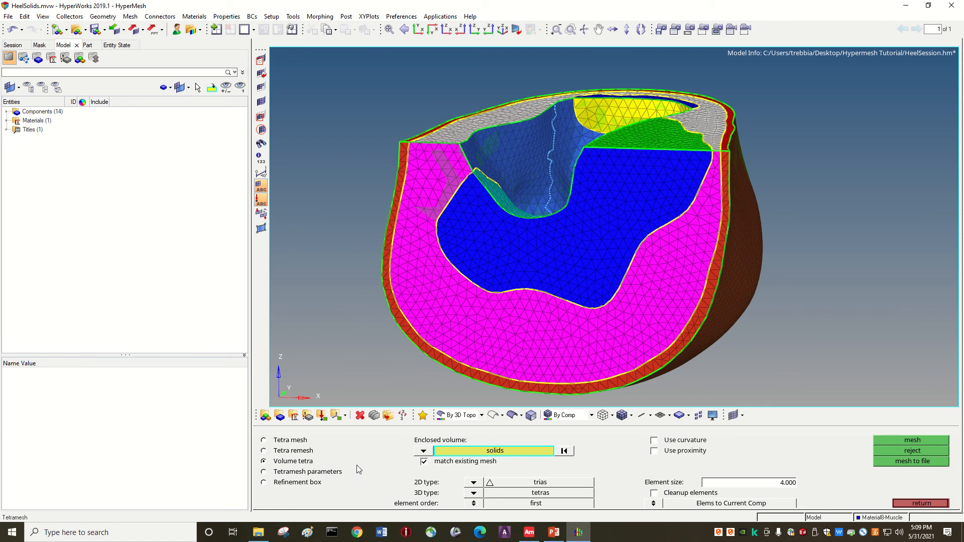
left_click(459, 451)
left_click(329, 461)
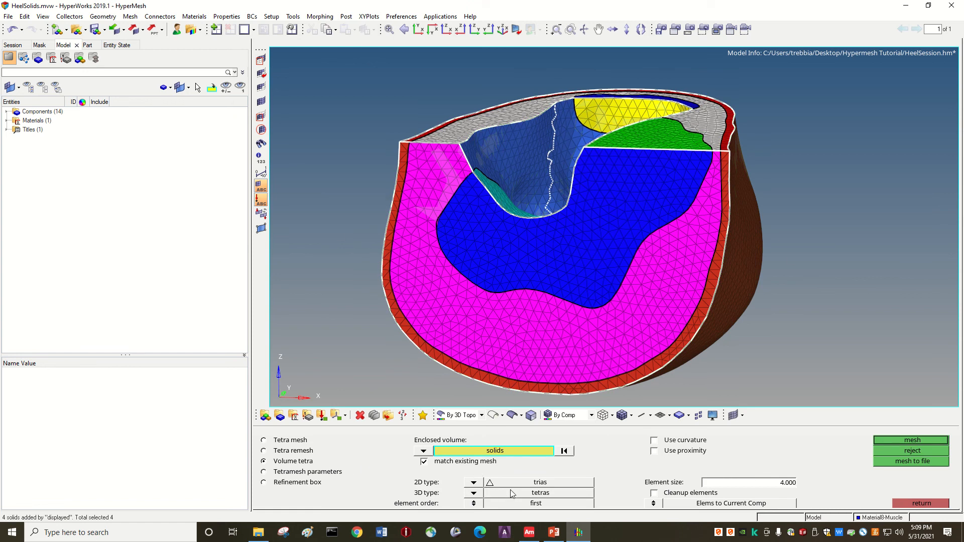
left_click(743, 484)
type("3")
key("Return")
left_click(890, 441)
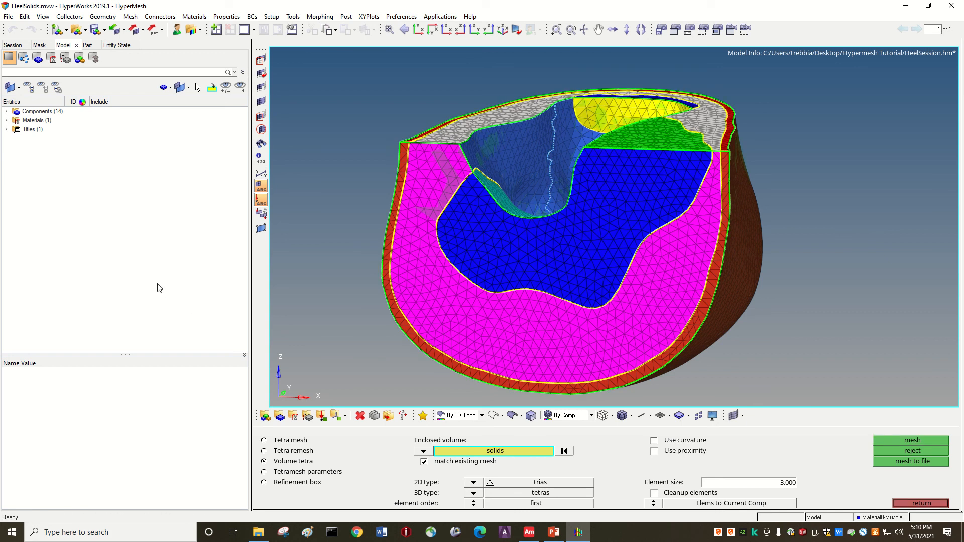
Hide the geometry of every component from Skin-Exterior to Tendon-Ext2, keeping their mesh elements displayed.
left_click(7, 112)
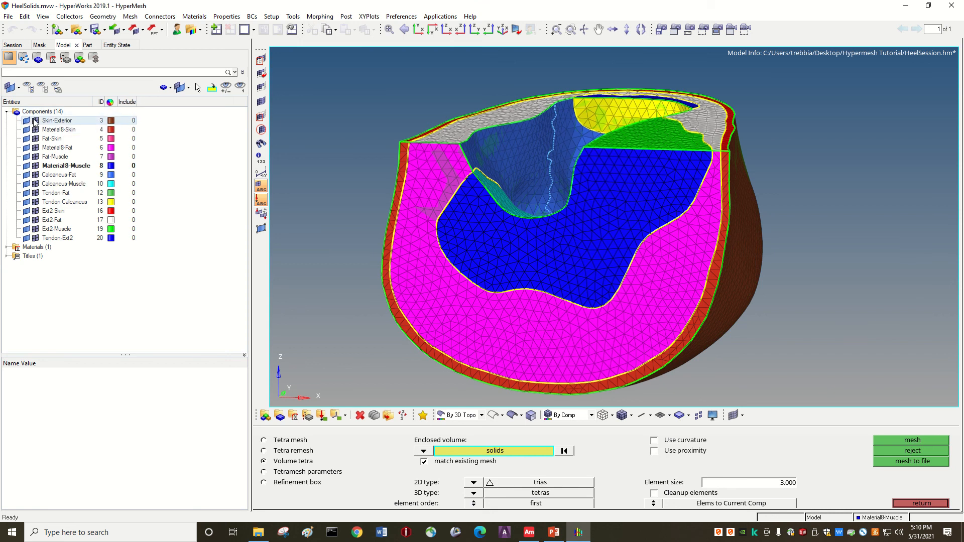
left_click(27, 120)
left_click(25, 129)
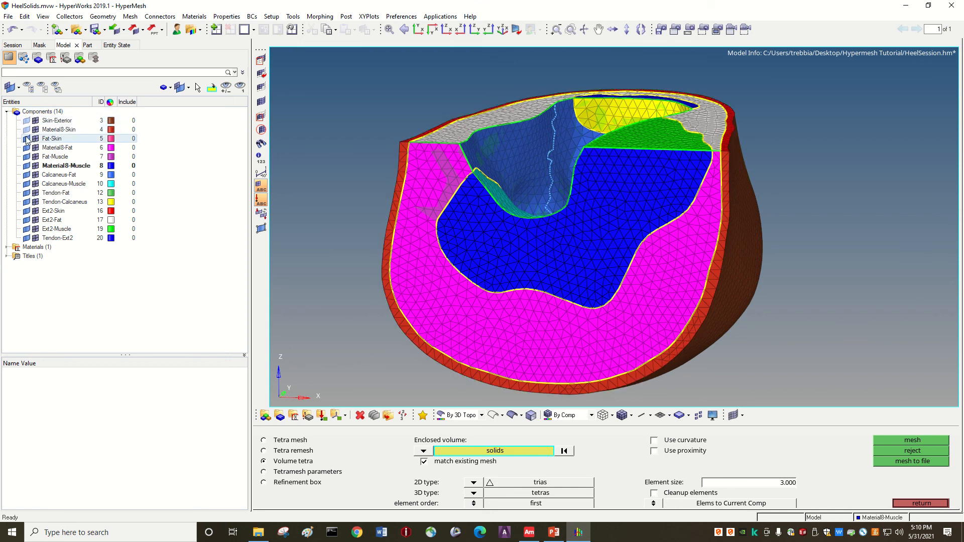
left_click(25, 139)
left_click(25, 148)
left_click(26, 156)
left_click(26, 165)
left_click(27, 176)
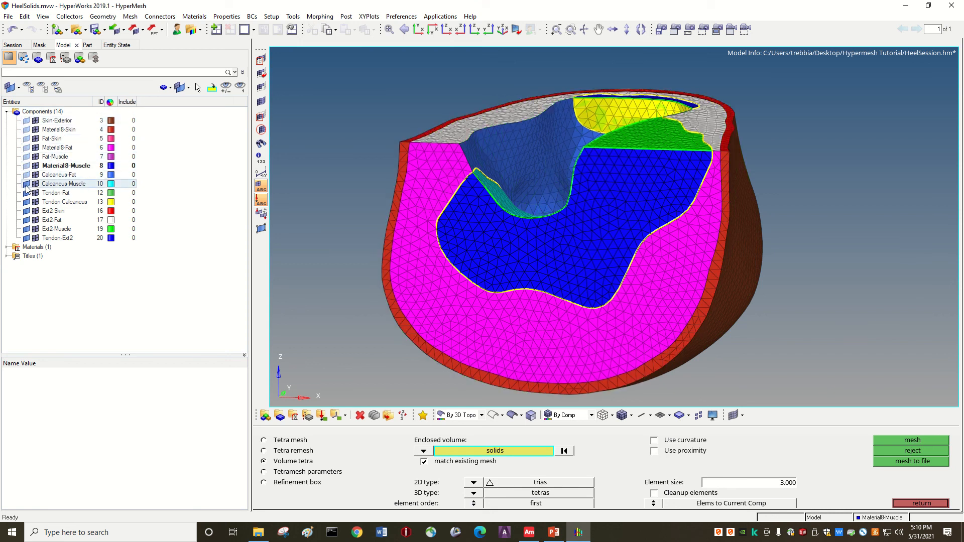
left_click(27, 184)
left_click(27, 194)
left_click(26, 202)
left_click(27, 211)
left_click(27, 220)
left_click(26, 229)
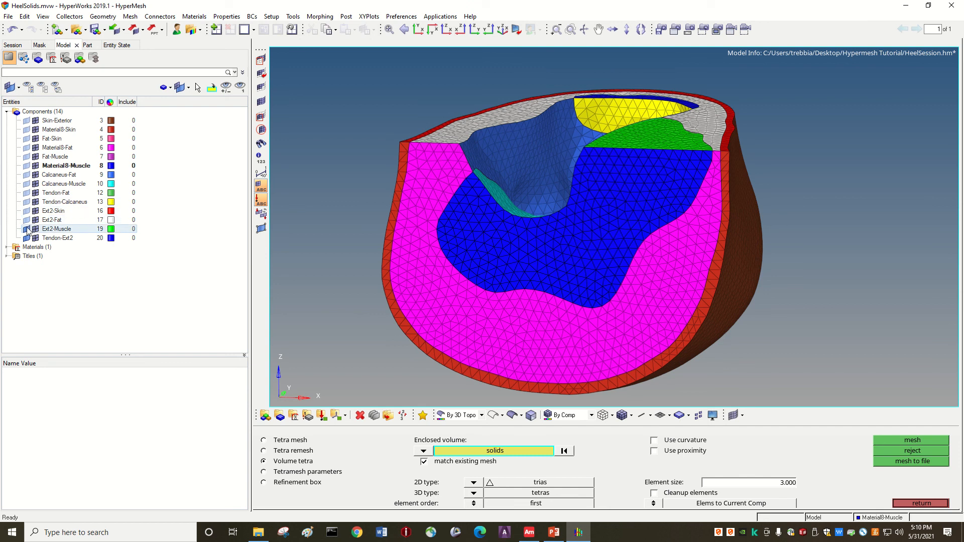
left_click(27, 239)
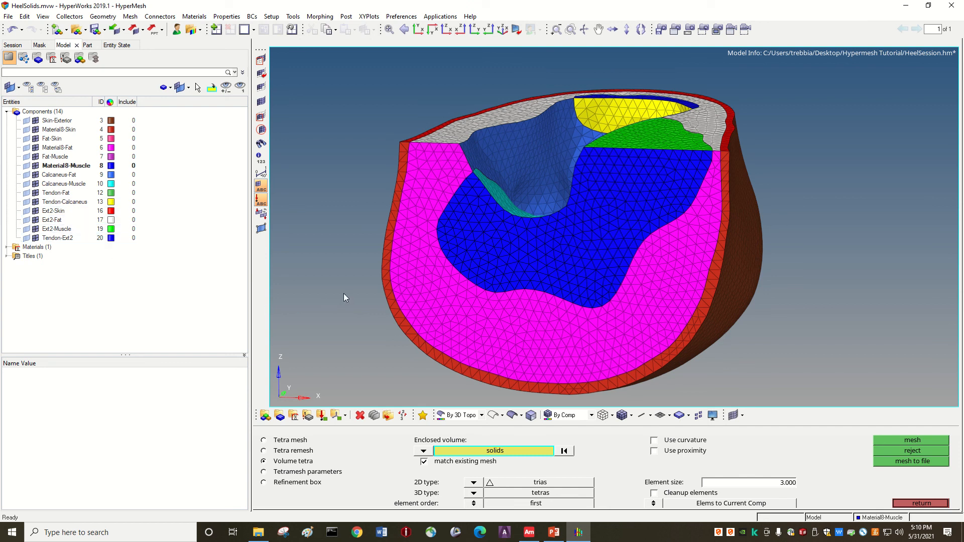
Mask the elements in the low-X half of the heel mesh to expose a section through the solid elements.
mouse_move(357, 256)
left_mouse_down("ctrl")
mouse_move(639, 228)
mouse_move(564, 260)
left_mouse_up("ctrl")
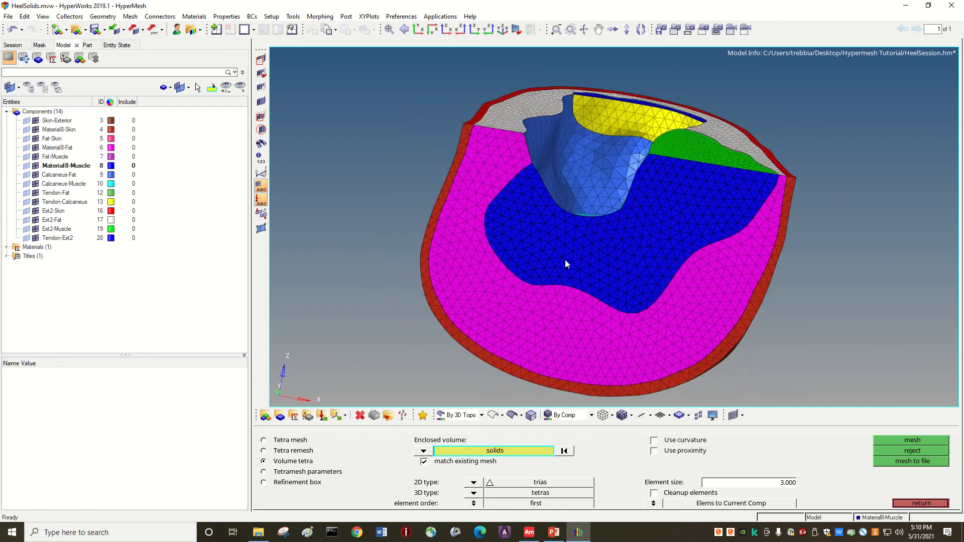
left_click(261, 59)
mouse_move(366, 78)
left_mouse_down("ctrl")
mouse_move(465, 180)
mouse_move(648, 198)
mouse_move(653, 185)
left_mouse_up("ctrl")
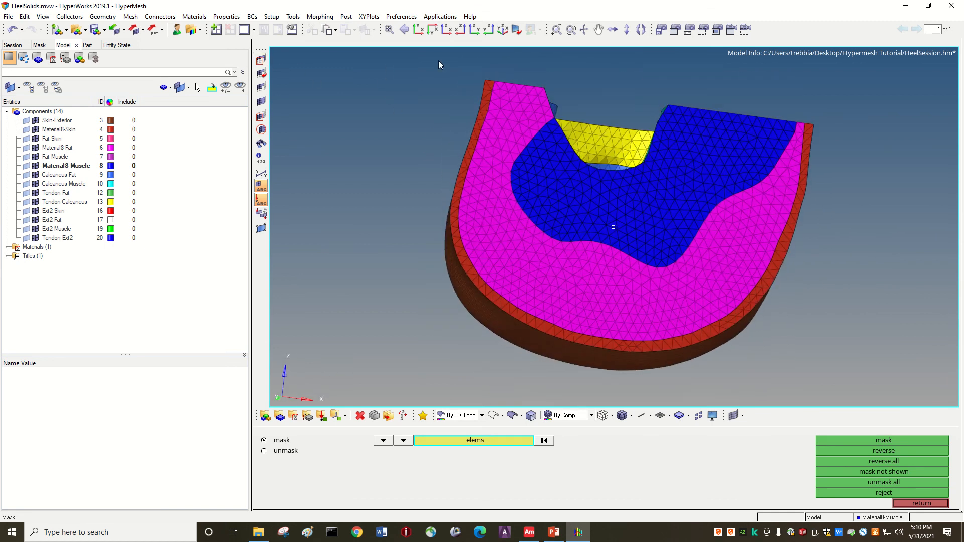
left_click_drag(438, 56, 596, 382, "shift")
left_click(830, 442)
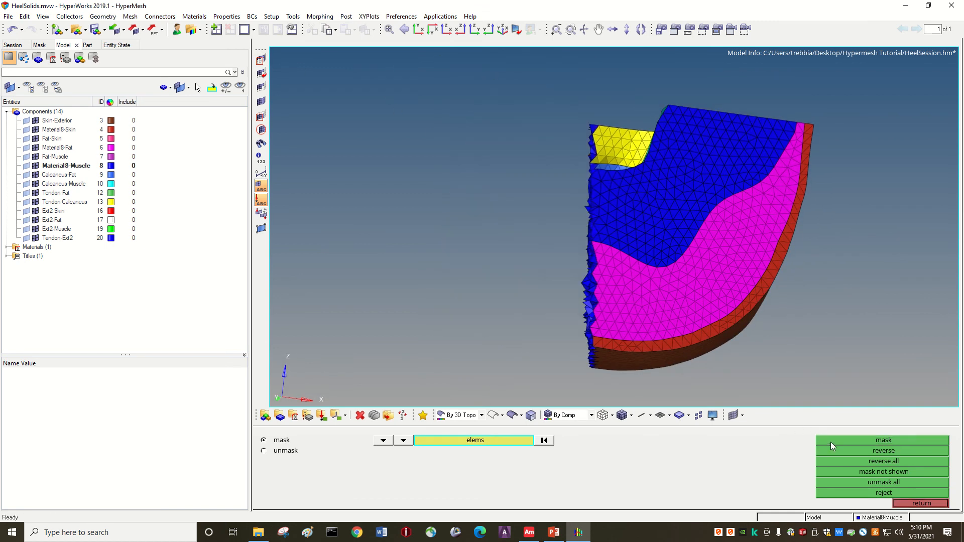
Examine the tetrahedral elements on the exposed section around the calcaneus cavity from several angles.
left_click_drag(787, 372, 649, 311, "ctrl")
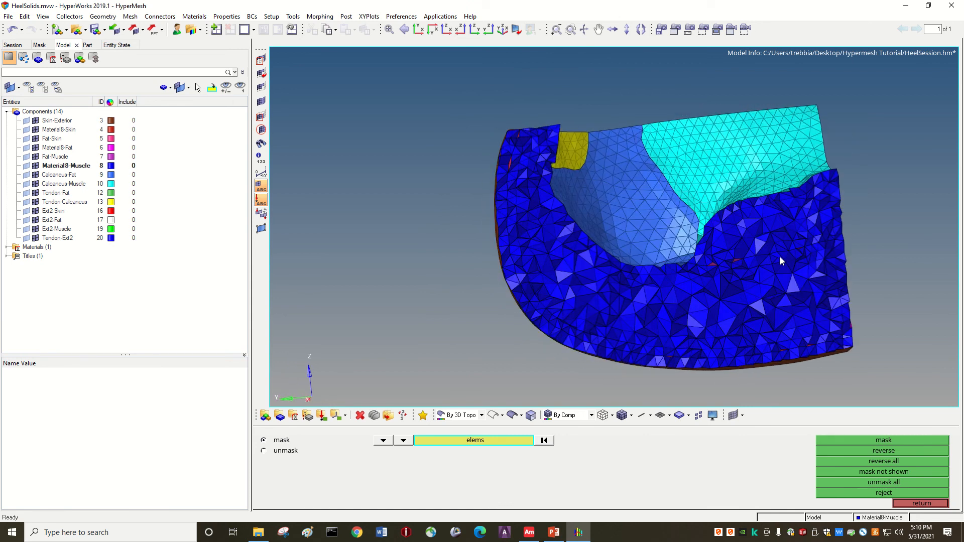
key("Left")
key("Left")
key("Left")
key("Left")
key("Left")
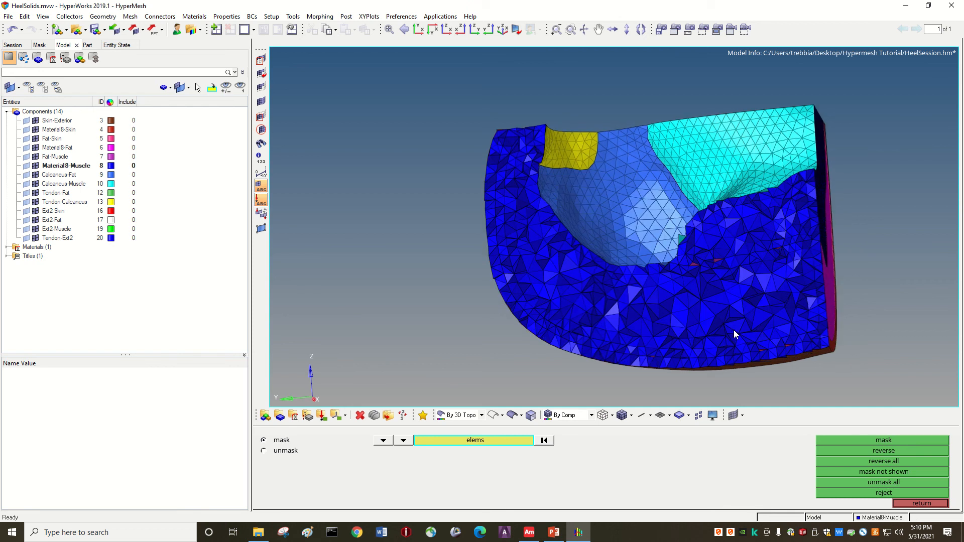
key("Down")
key("Down")
key("Left")
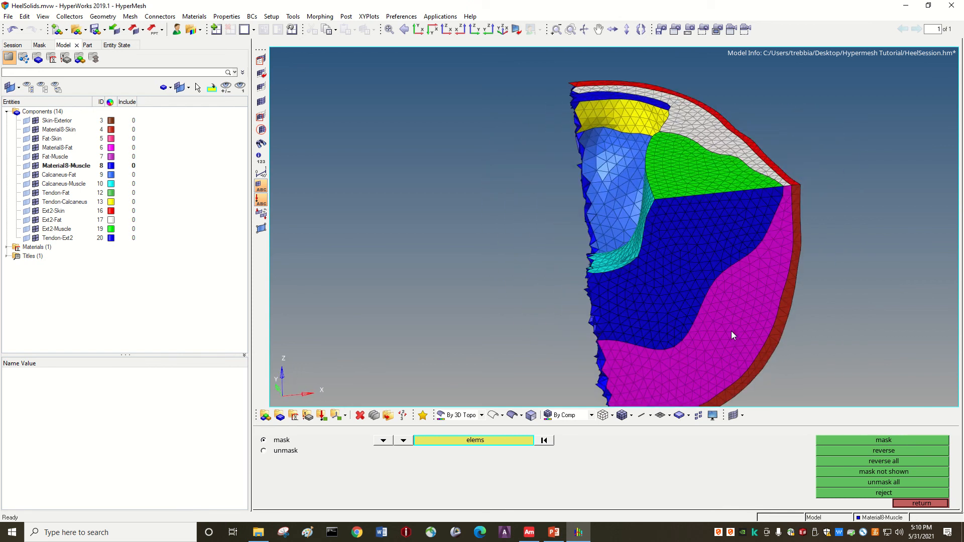
key("Up")
left_click_drag(575, 234, 628, 319, "ctrl")
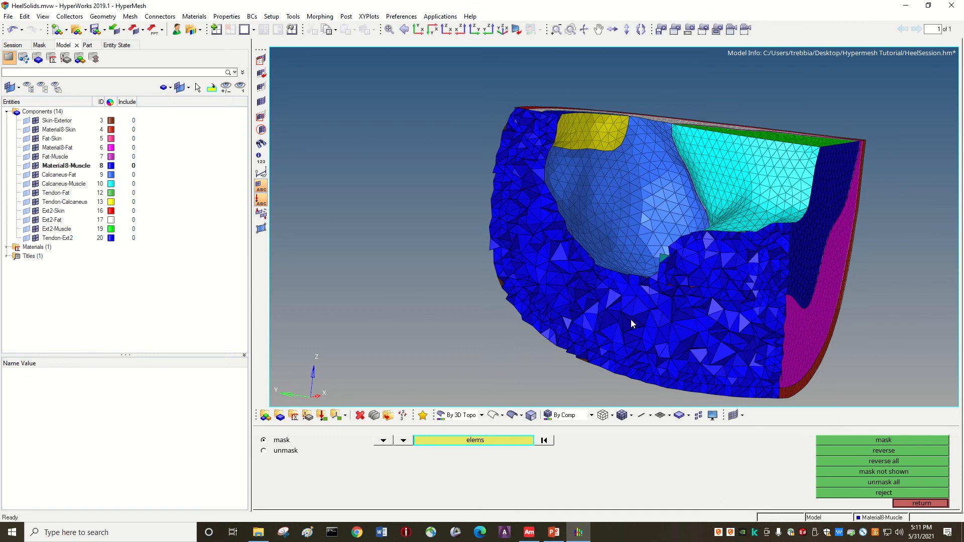